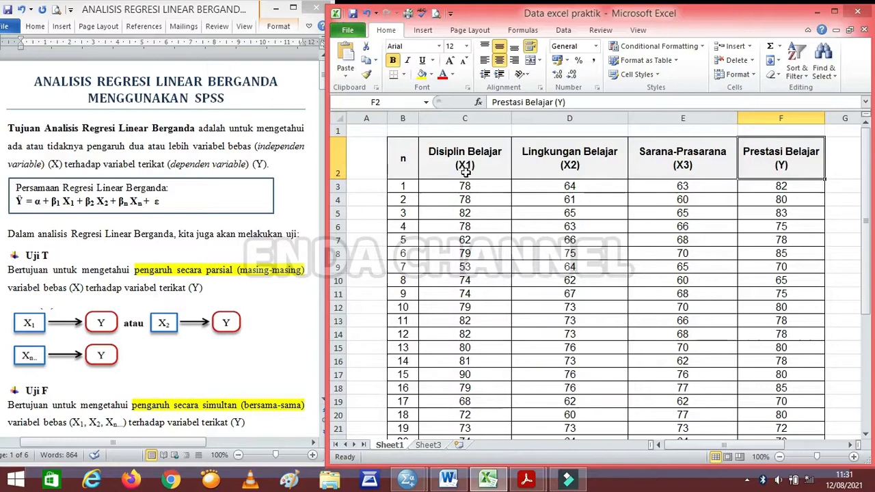
Review the Lingkungan Belajar (X2), Sarana-Prasarana (X3) and Prestasi Belajar (Y) column headings in the data sheet
left_click(547, 173)
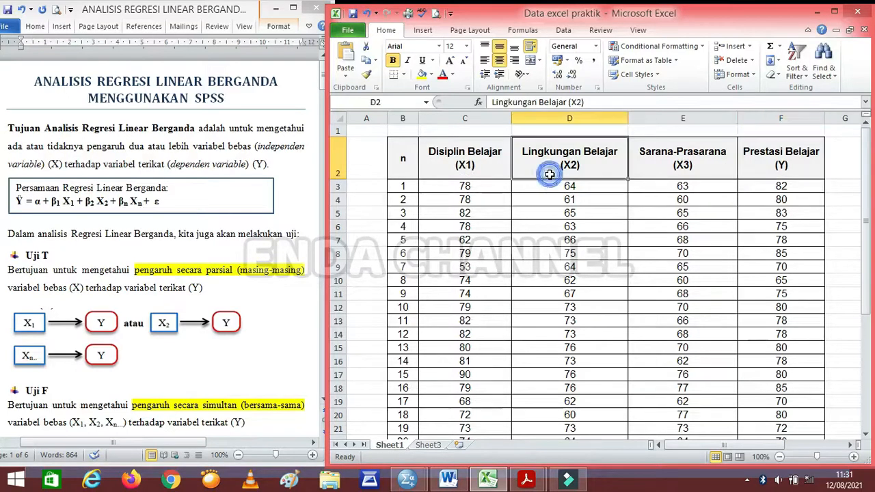
left_click(663, 169)
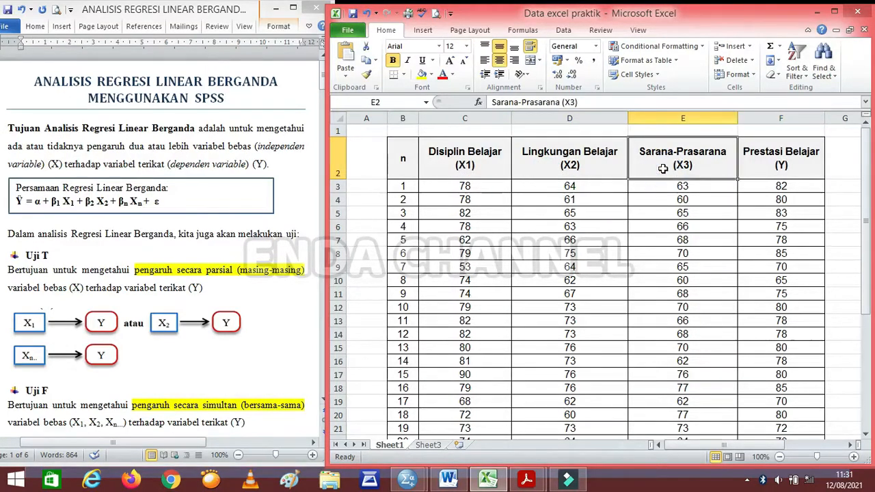
left_click(765, 164)
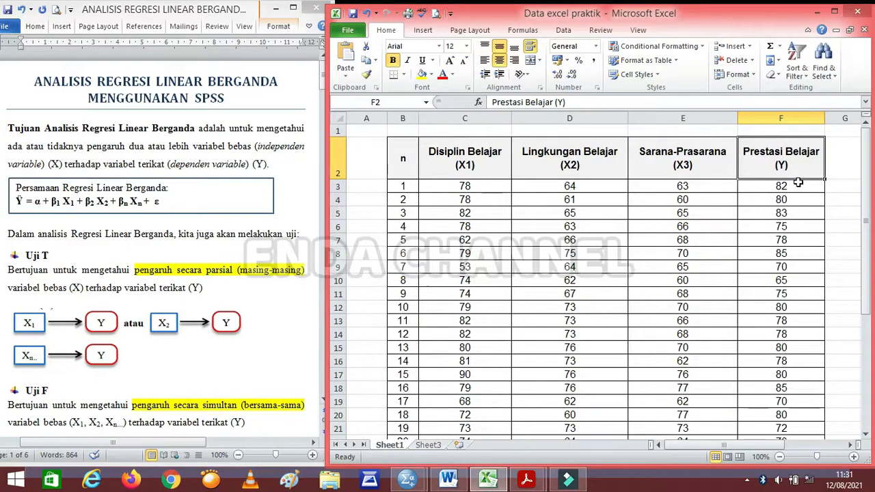
Switch to the Word document and review the research hypotheses, the confidence level and the note on one-tailed versus two-tailed tests
left_click(306, 242)
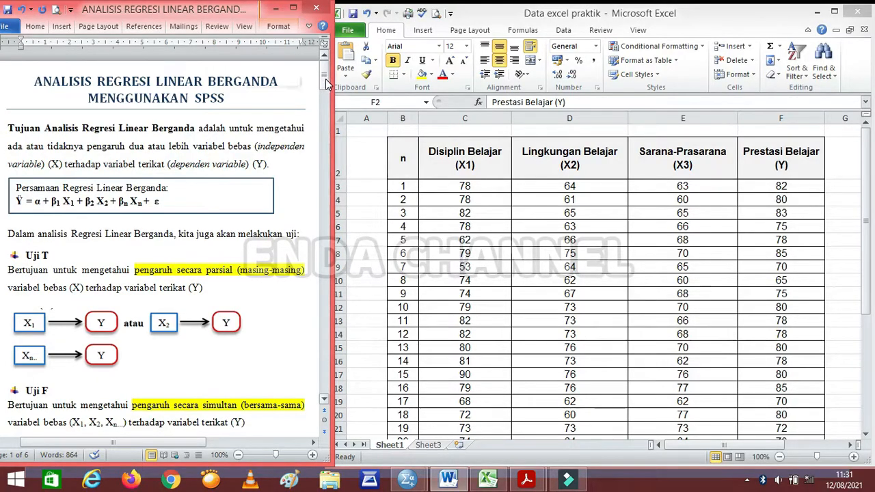
left_click_drag(326, 82, 325, 135)
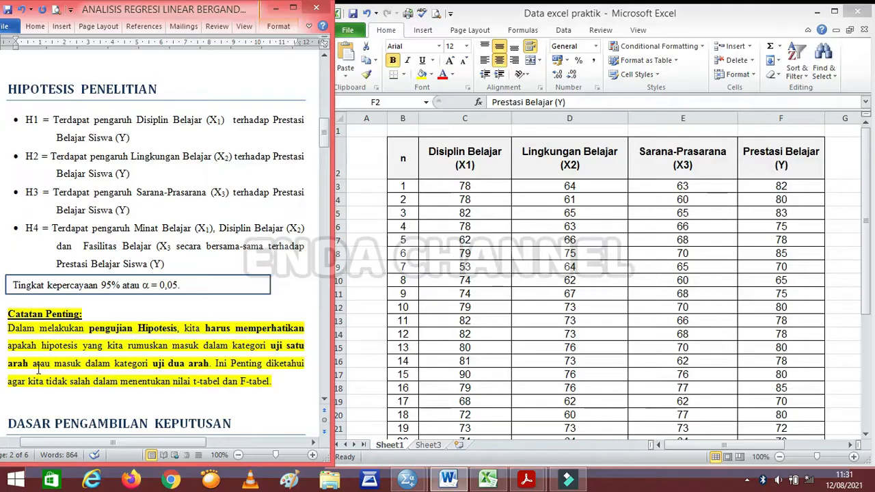
left_click_drag(38, 369, 207, 373)
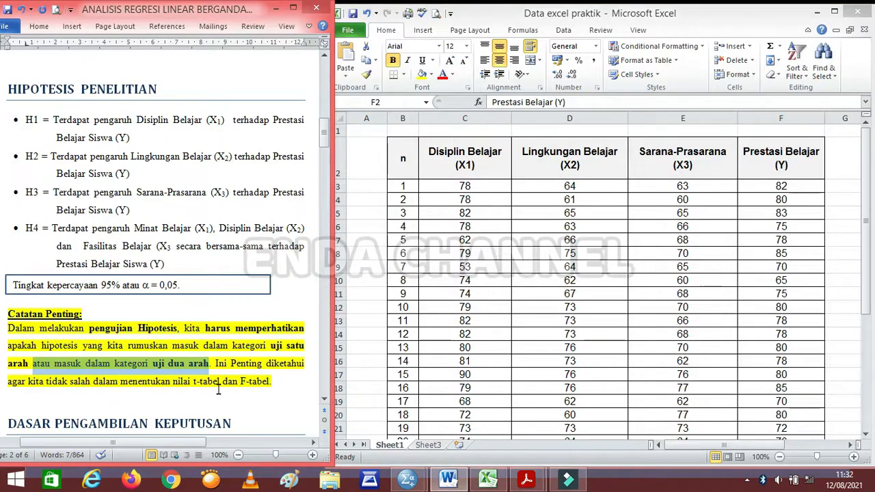
left_click(278, 383)
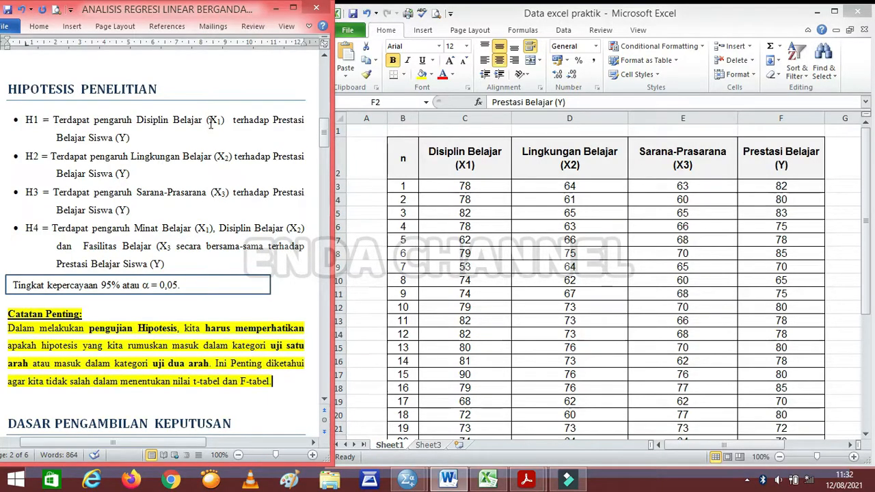
left_click(137, 138)
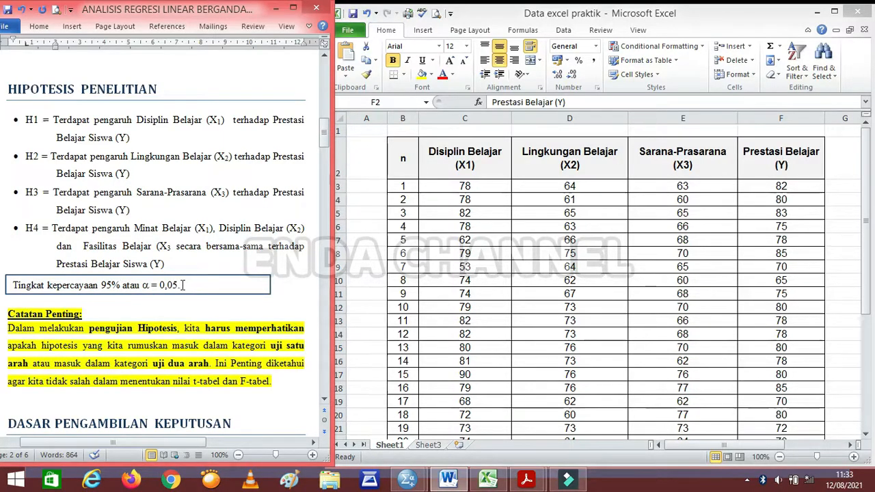
left_click_drag(181, 285, 157, 287)
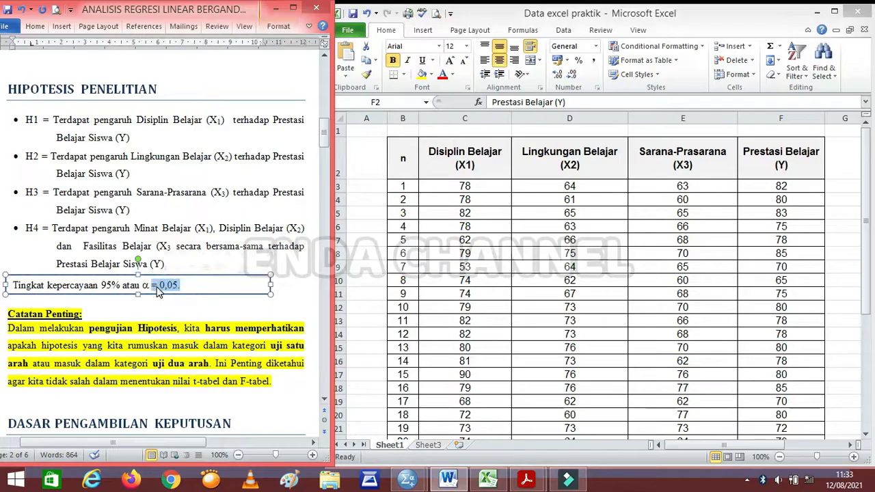
left_click(185, 288)
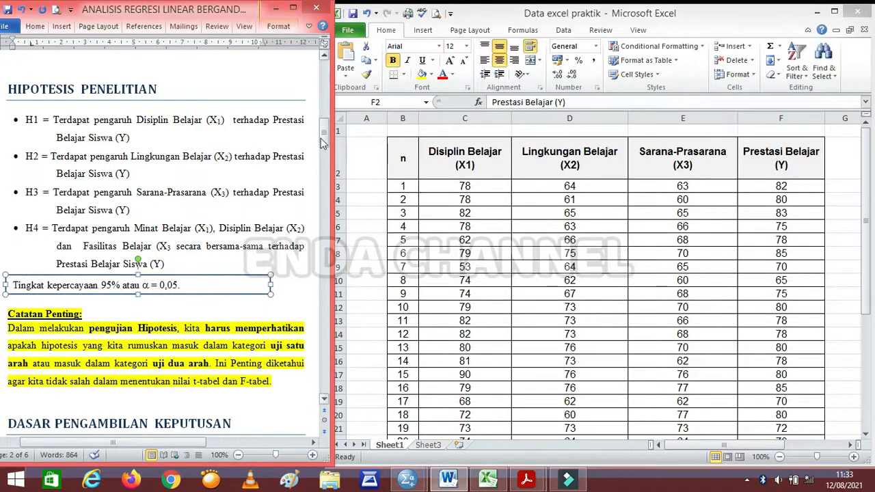
left_click_drag(324, 136, 324, 141)
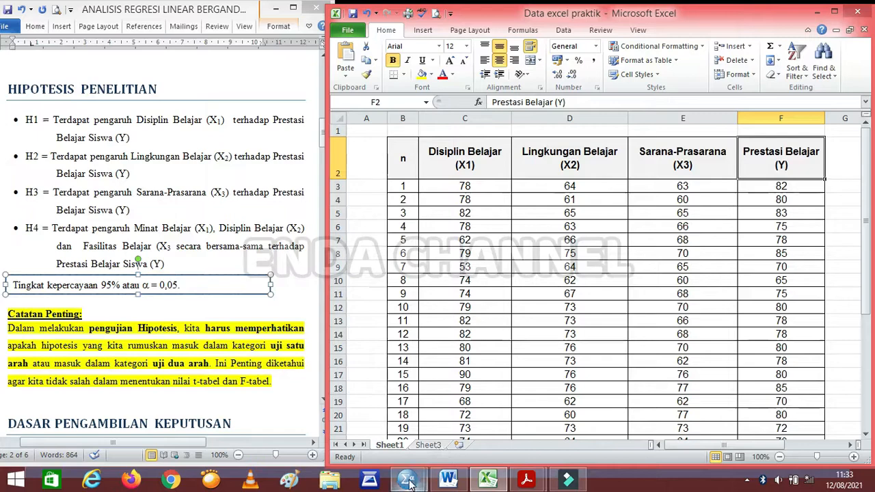
Switch to the untitled dataset in the SPSS Data Editor, look at its Data View and return to Variable View
mouse_move(408, 482)
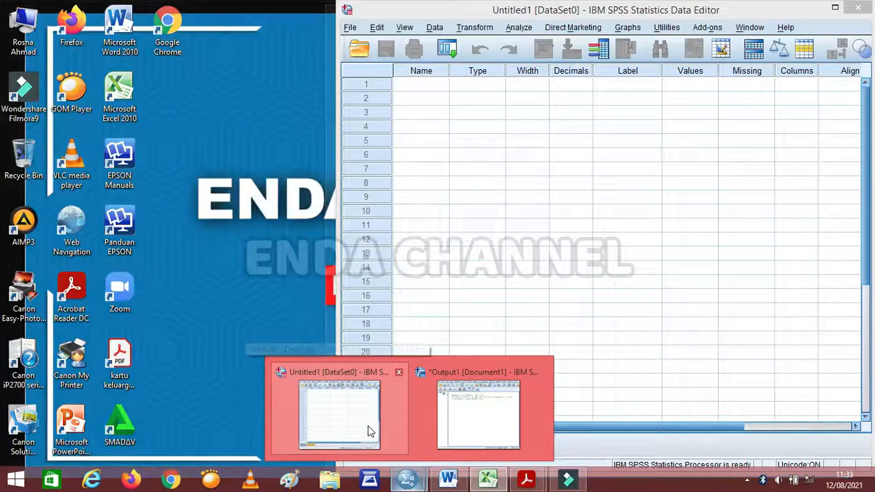
left_click(368, 426)
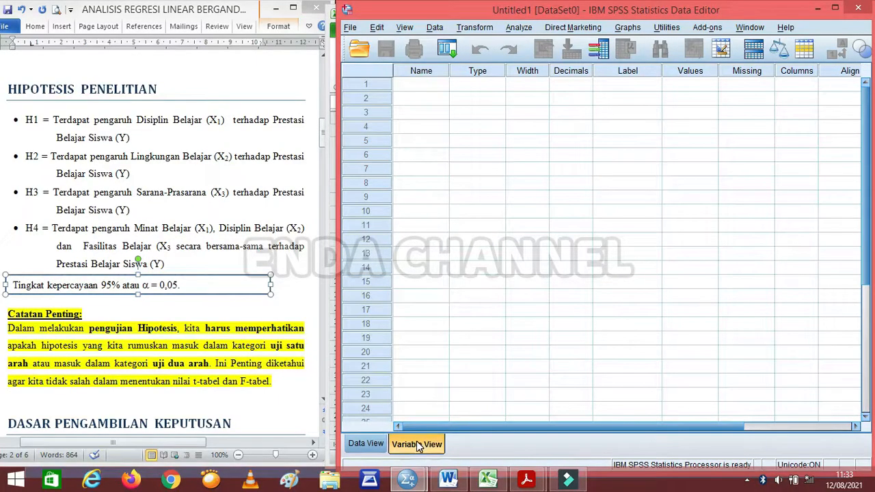
left_click(365, 445)
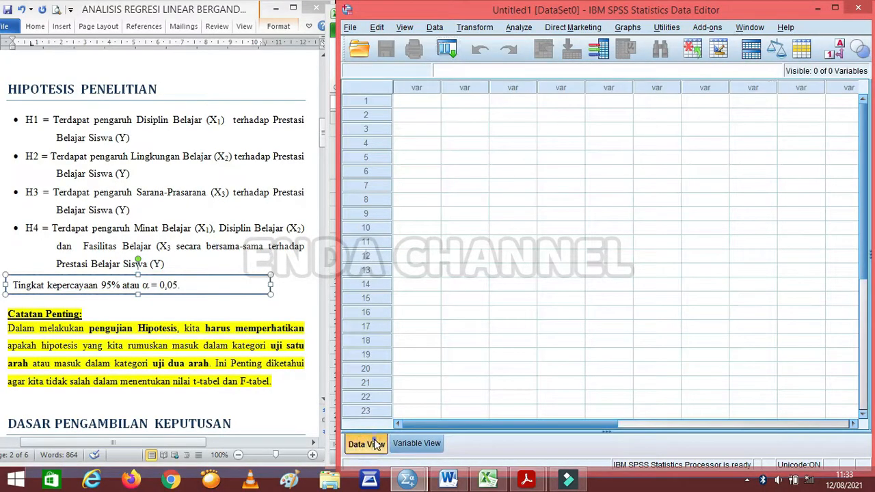
left_click(408, 446)
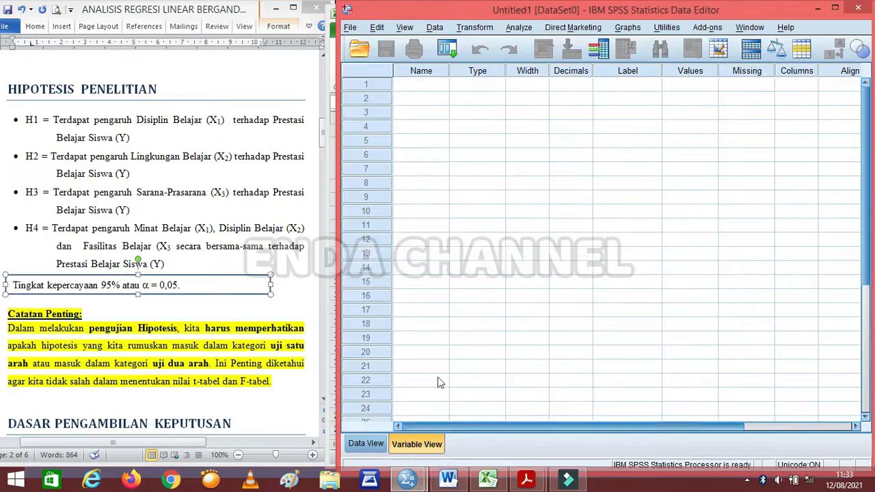
Define four variables in the first four rows, named X1, X2, X3 and Y
left_click(414, 84)
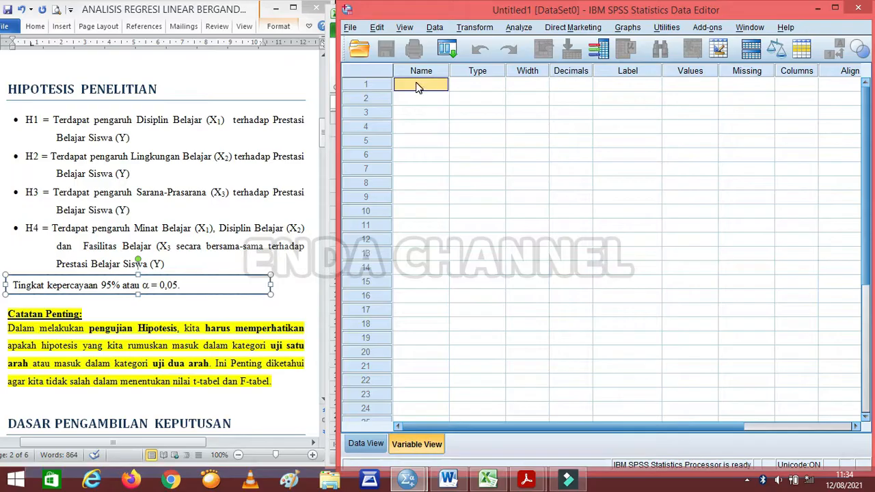
left_click(417, 84)
left_click(414, 101)
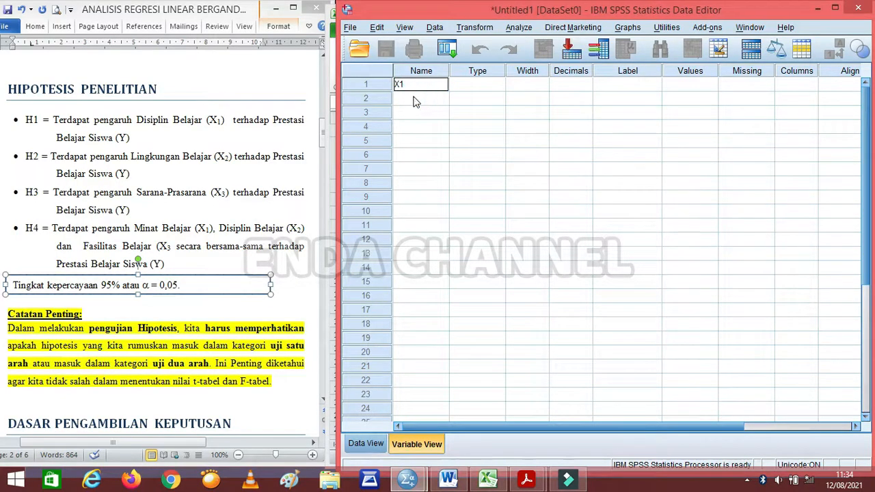
type("X2")
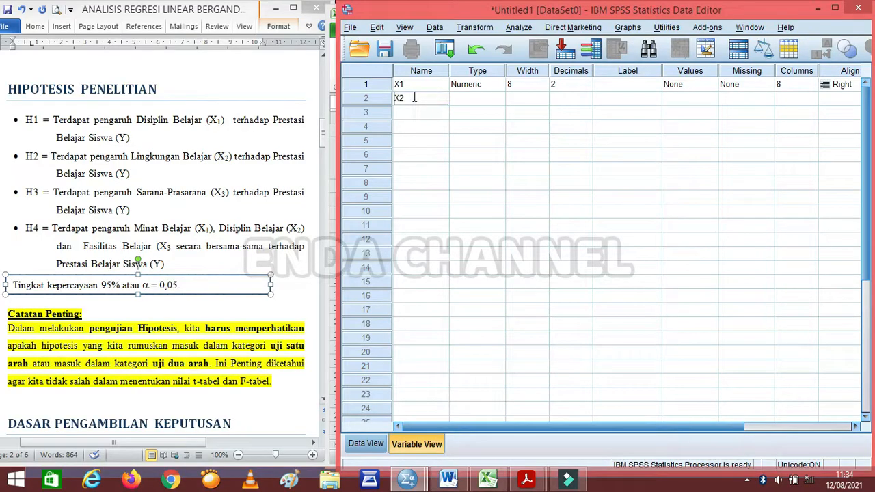
left_click(413, 114)
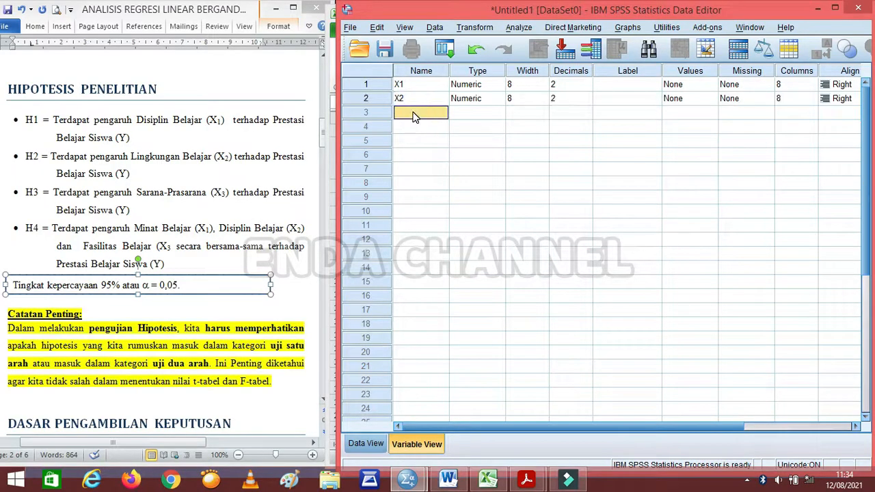
type("X3")
left_click(411, 127)
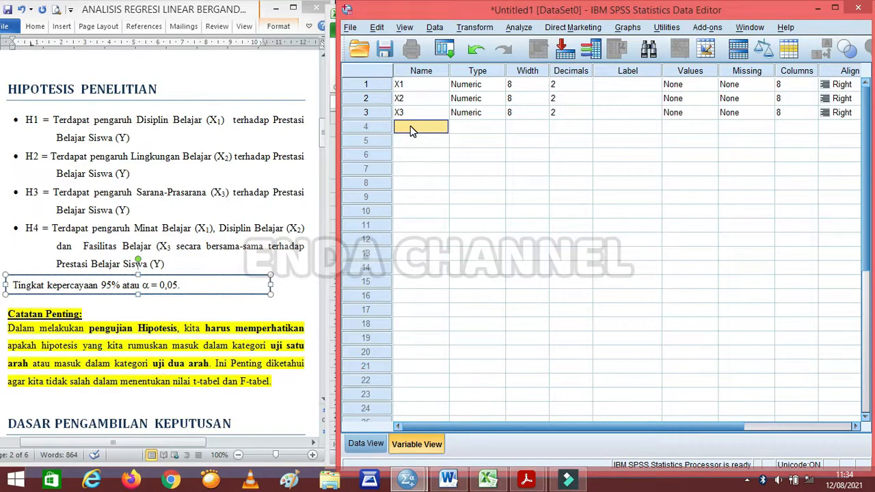
type("Y")
left_click(469, 127)
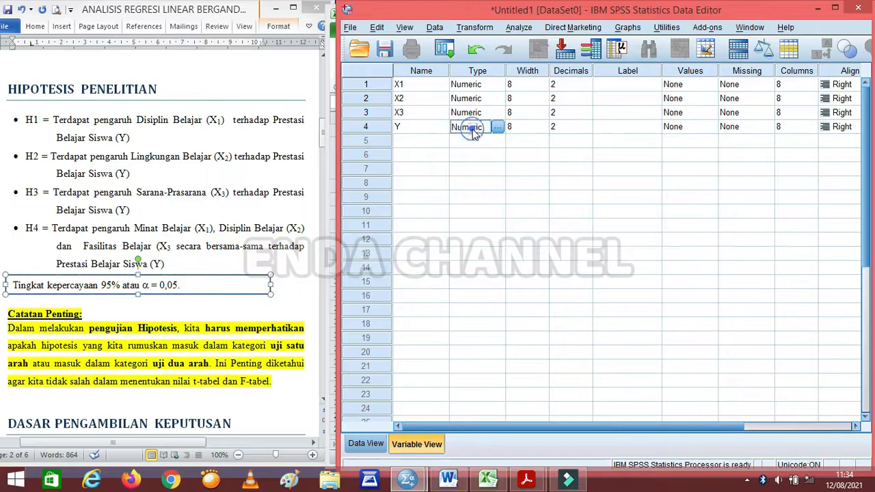
Set the decimals to 0 for the variables X1, X2, X3 and Y
left_click(563, 82)
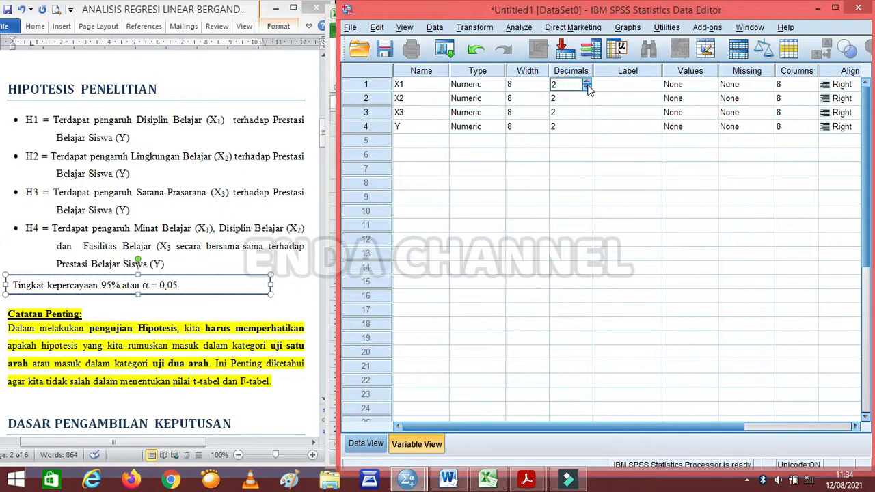
left_click(587, 87)
left_click(586, 87)
left_click(585, 102)
left_click(586, 102)
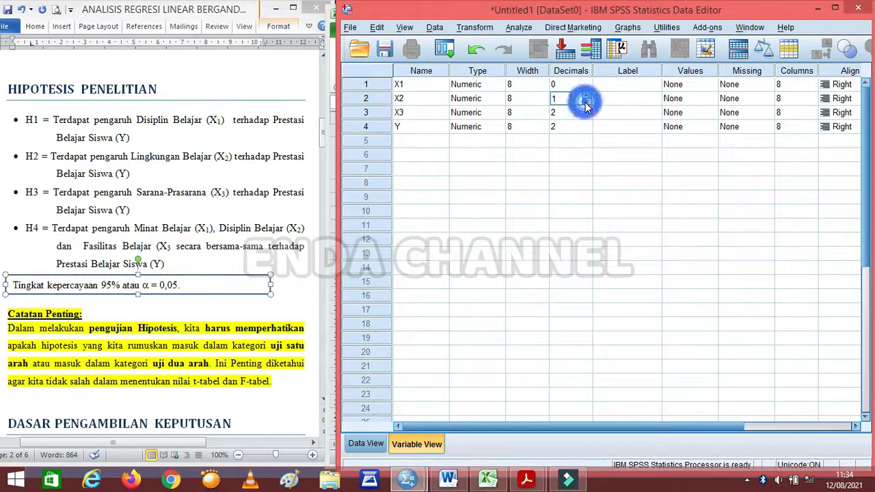
left_click(586, 103)
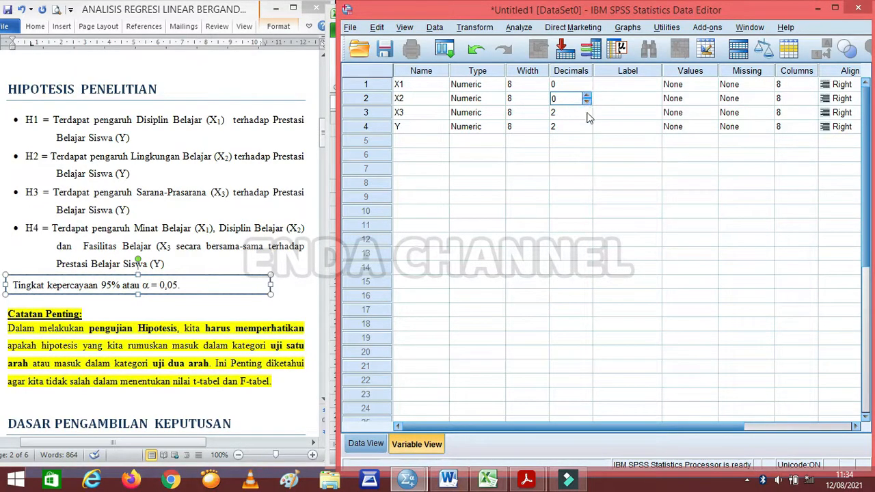
left_click(587, 115)
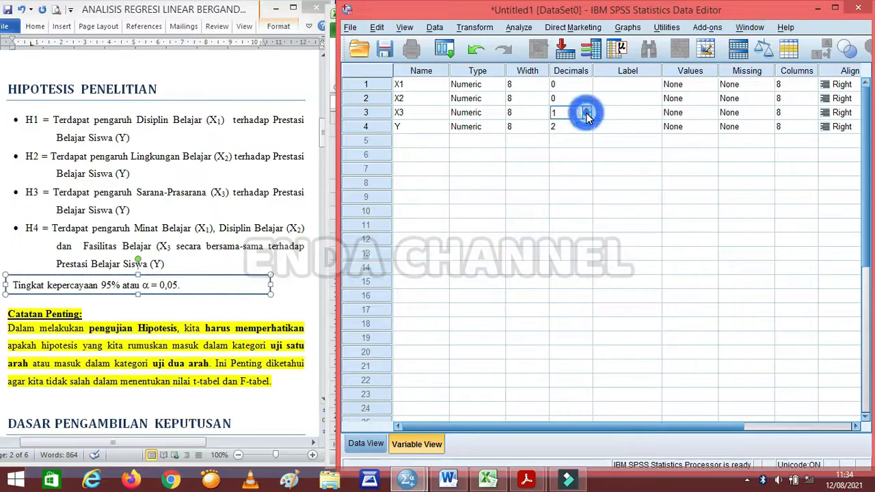
left_click(586, 117)
double_click(586, 130)
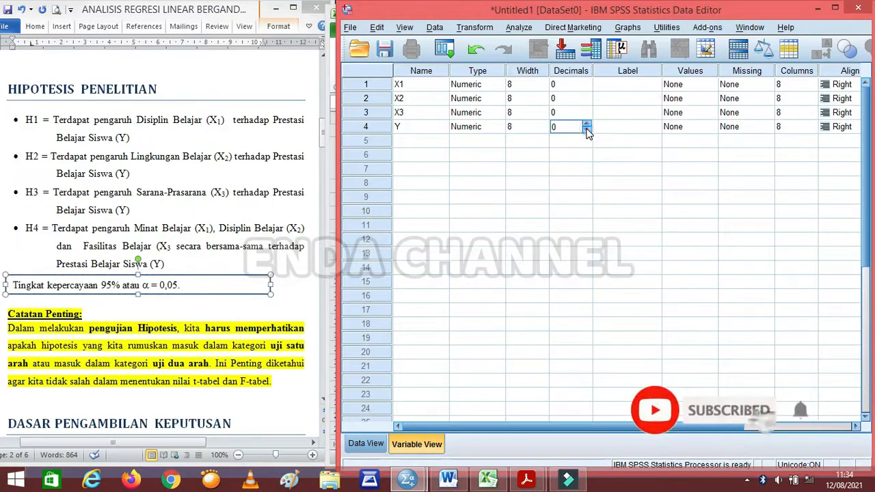
Label variable X1 as "Disiplin Belajar", checking the heading in the Excel data
left_click(630, 85)
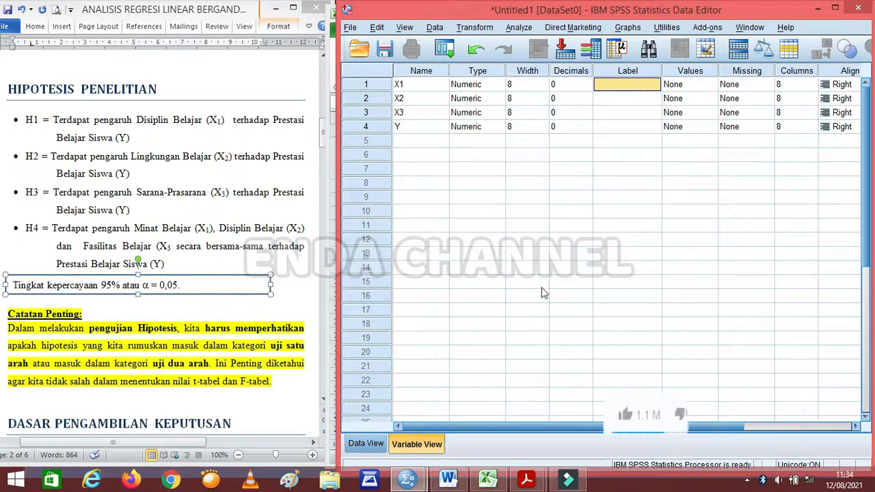
mouse_move(487, 481)
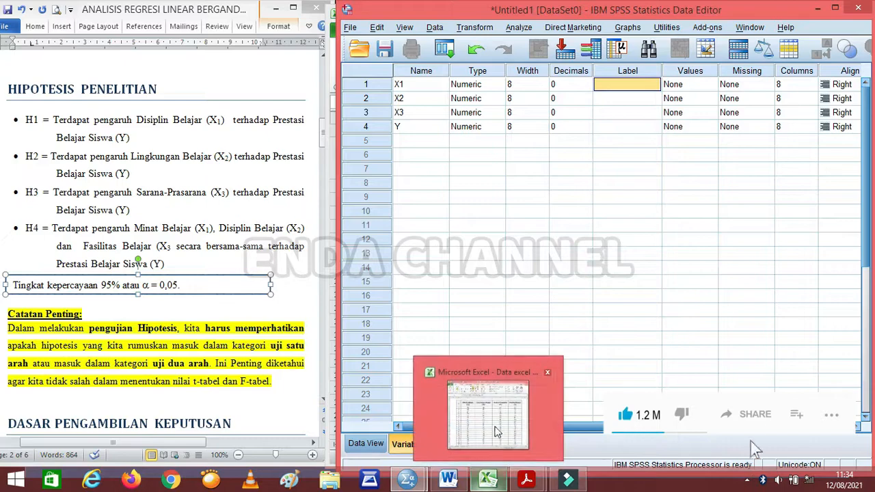
mouse_move(497, 431)
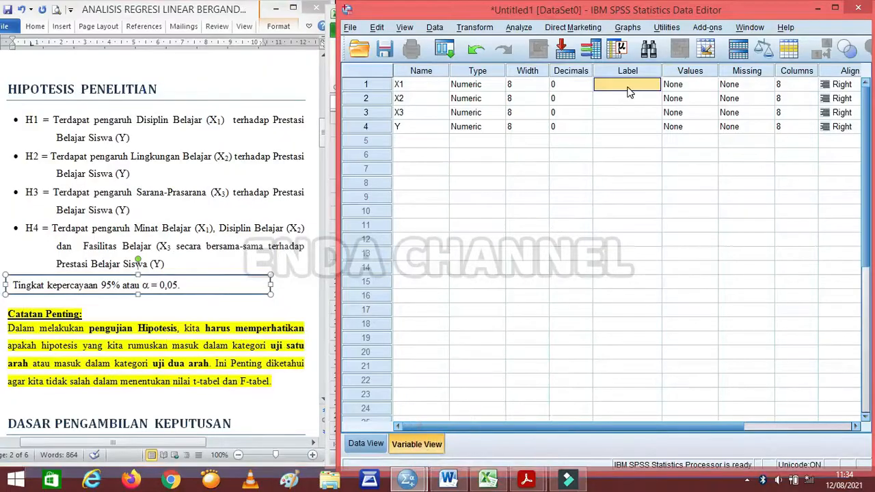
type("d")
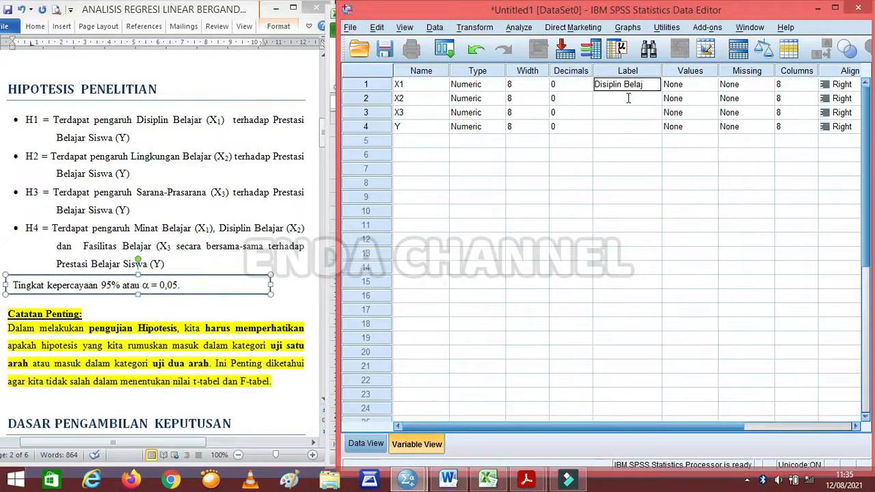
type("ar")
Label variable X2 as "Lingkungan Belajar" and variable X3 as "Sarana-Prasarana", matching the headings in the Excel data
left_click(617, 100)
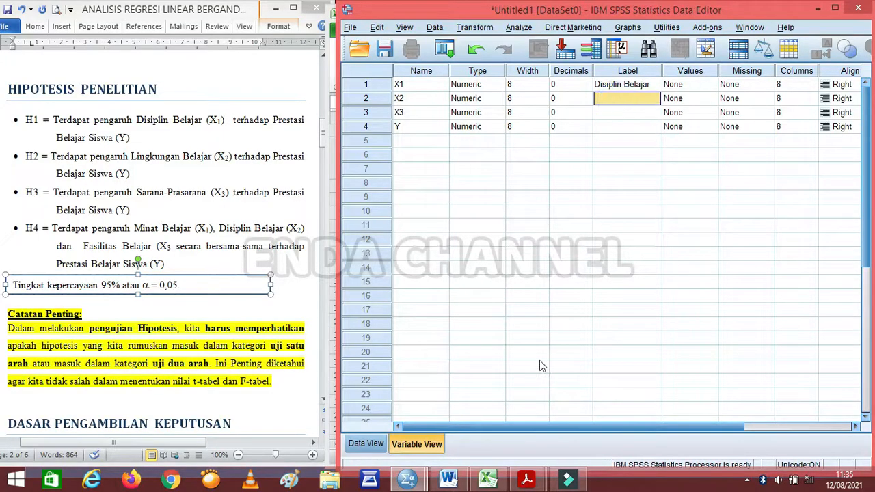
mouse_move(491, 482)
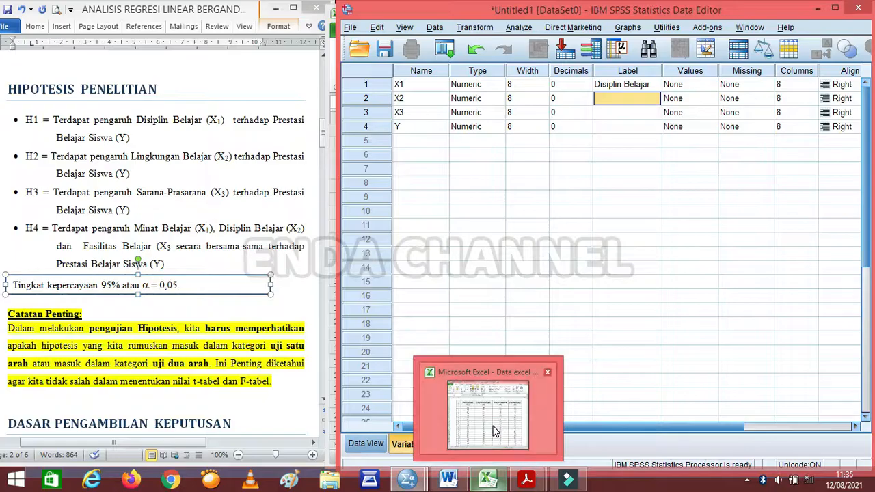
mouse_move(494, 434)
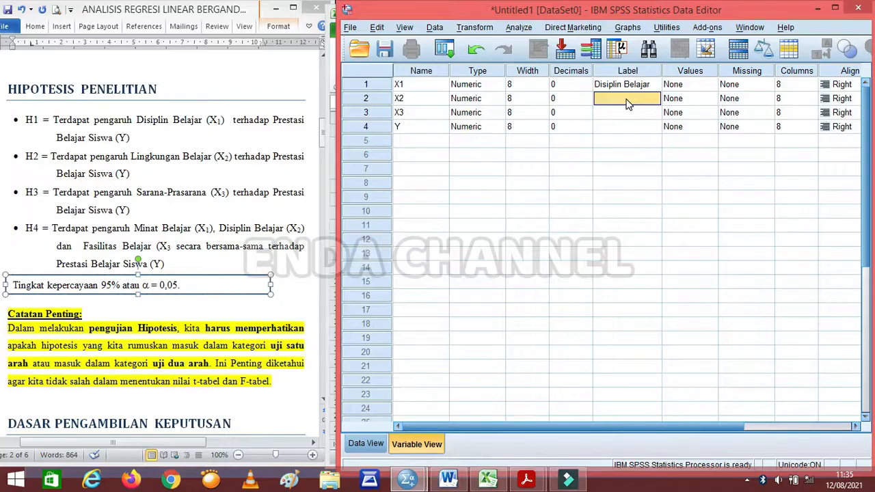
type("L")
type("ingkungan Belajar")
left_click(629, 113)
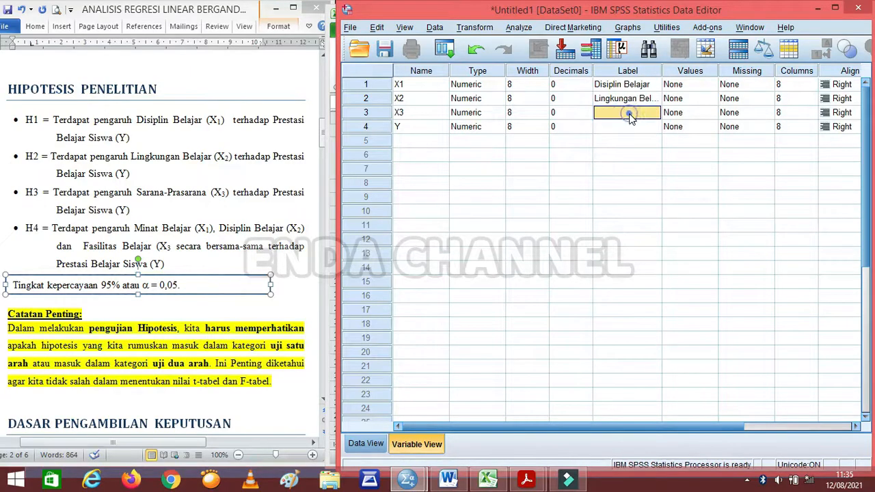
type("Sarana-Prasarana")
left_click(629, 130)
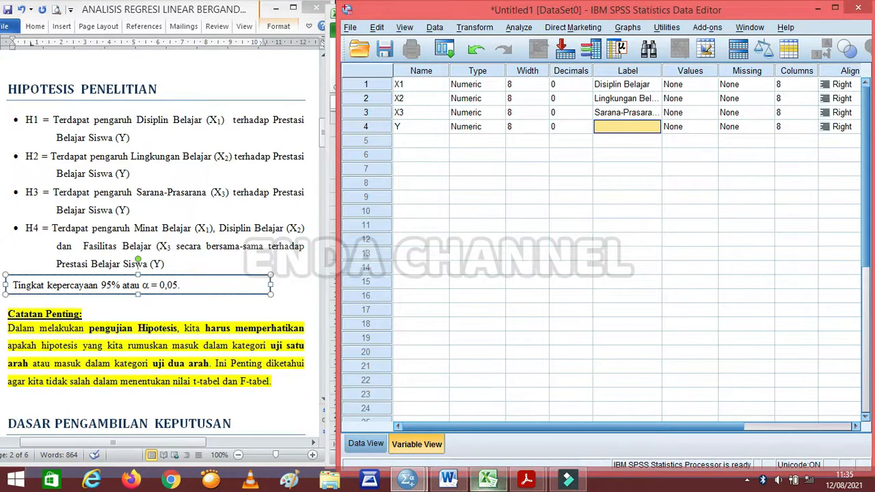
Label variable Y as "Prestasi Belajar" and review the remaining attributes of the four variables
type("Prestasi Belajar")
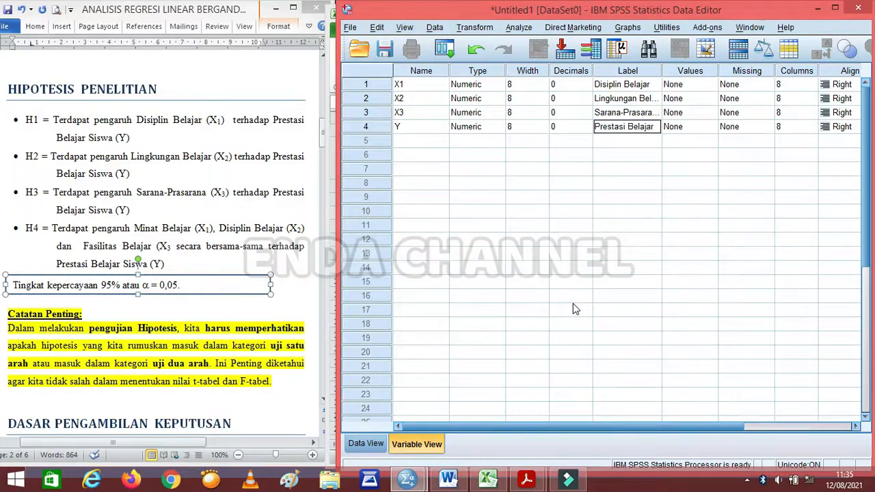
left_click(636, 216)
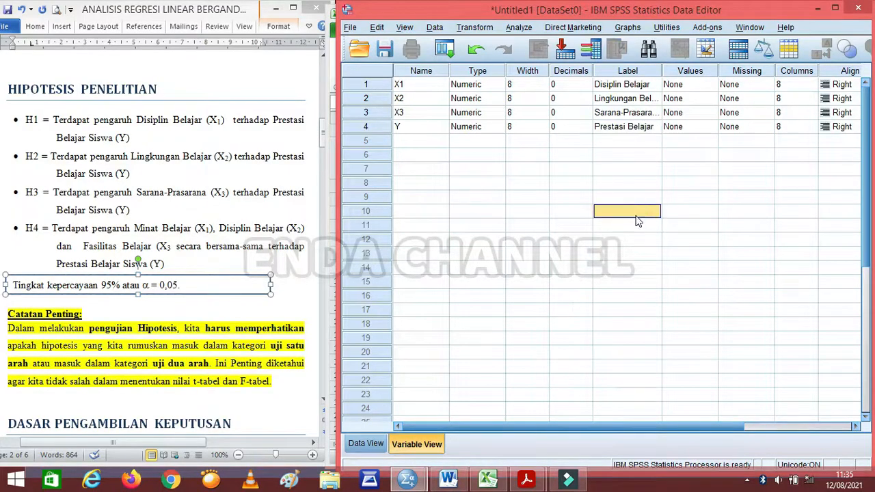
left_click(604, 427)
left_click_drag(649, 433, 738, 409)
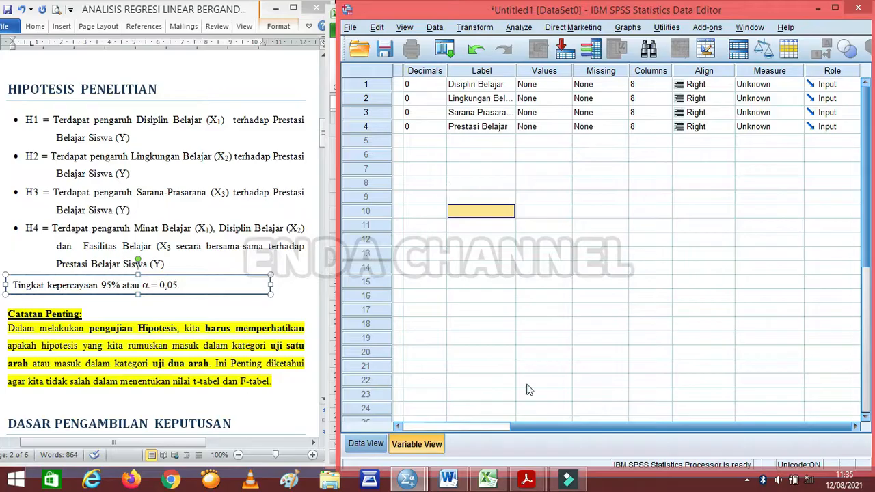
left_click_drag(602, 425, 496, 428)
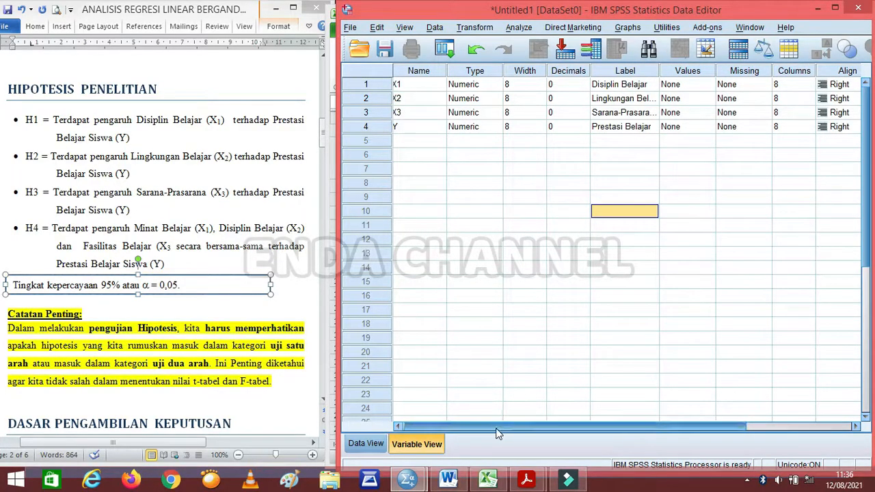
Display the empty SPSS data sheet, switch to the Excel workbook and copy the X1, X2, X3 and Y values in C3:F37
left_click(364, 445)
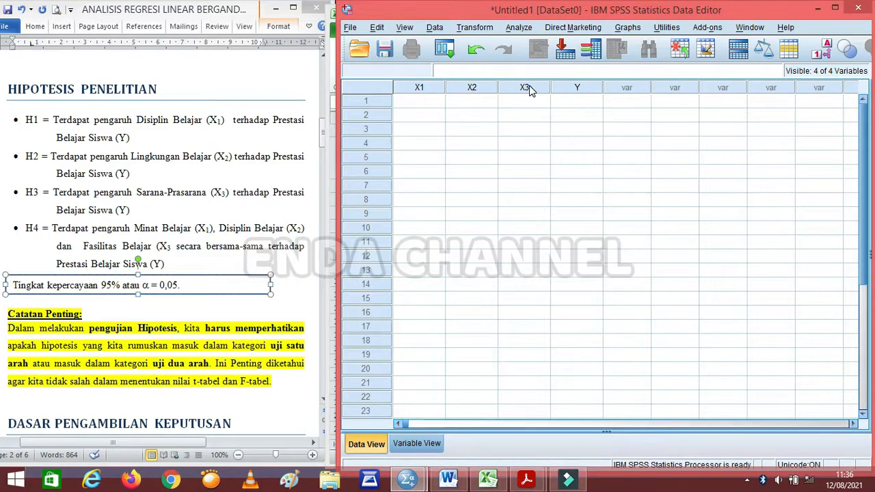
left_click(581, 86)
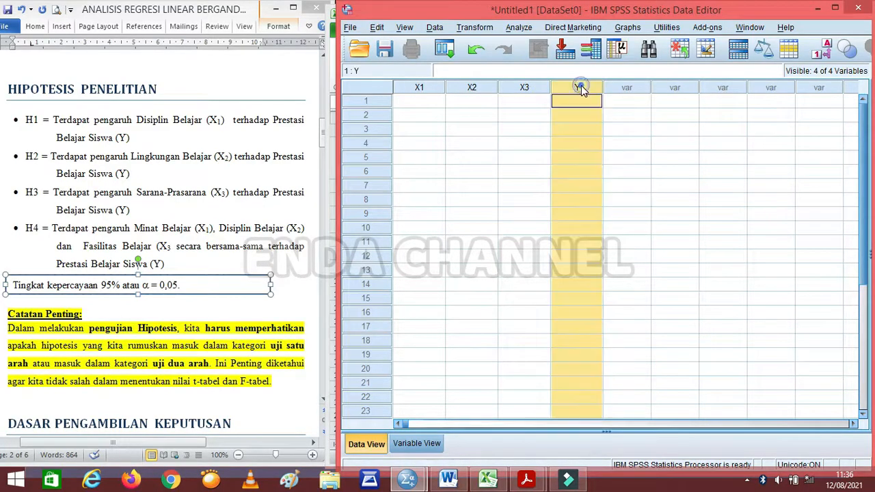
left_click(419, 89)
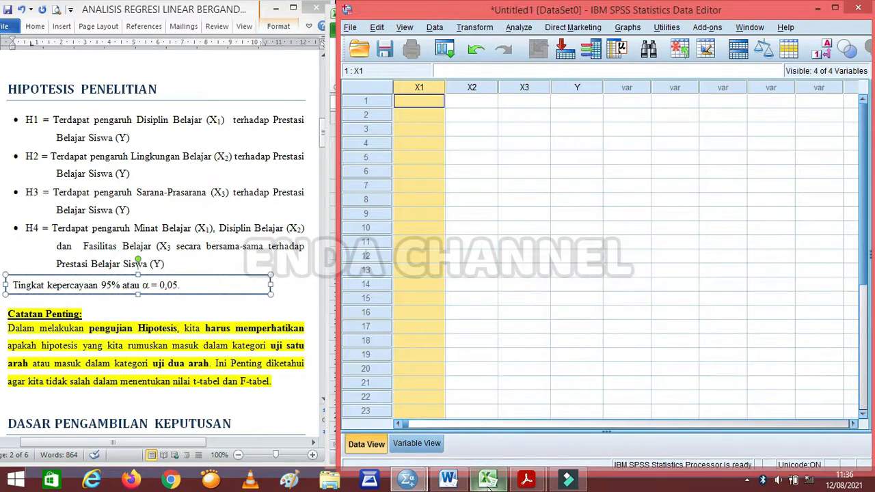
left_click(495, 429)
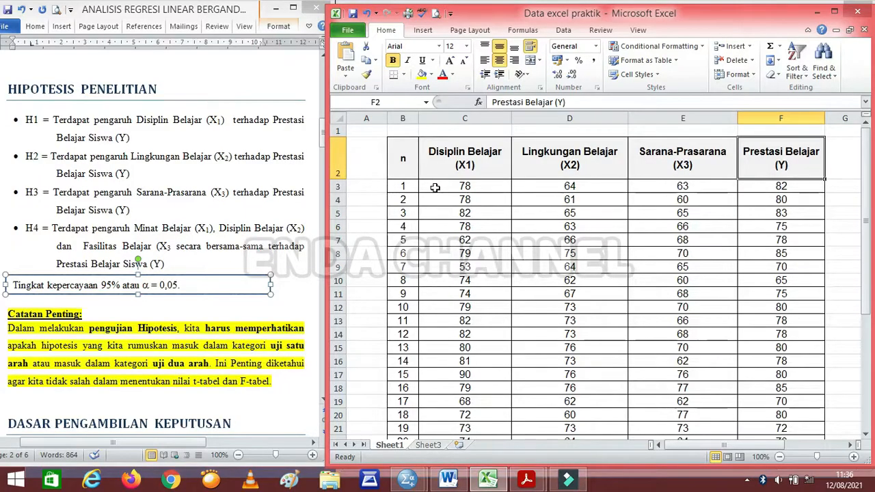
left_click_drag(432, 185, 786, 191)
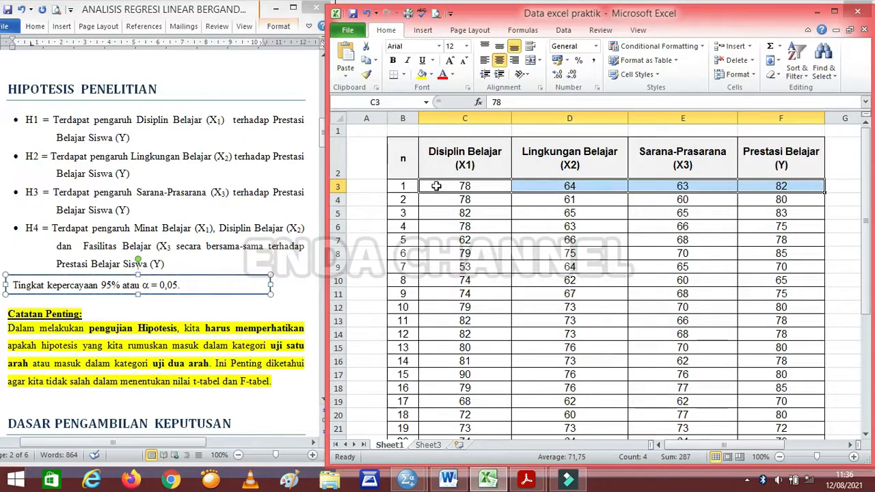
left_click_drag(438, 187, 800, 415)
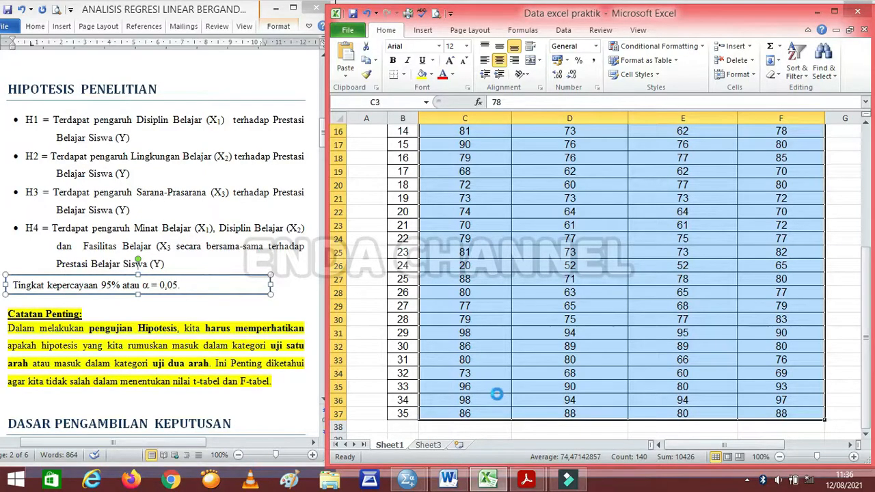
key("ctrl+c")
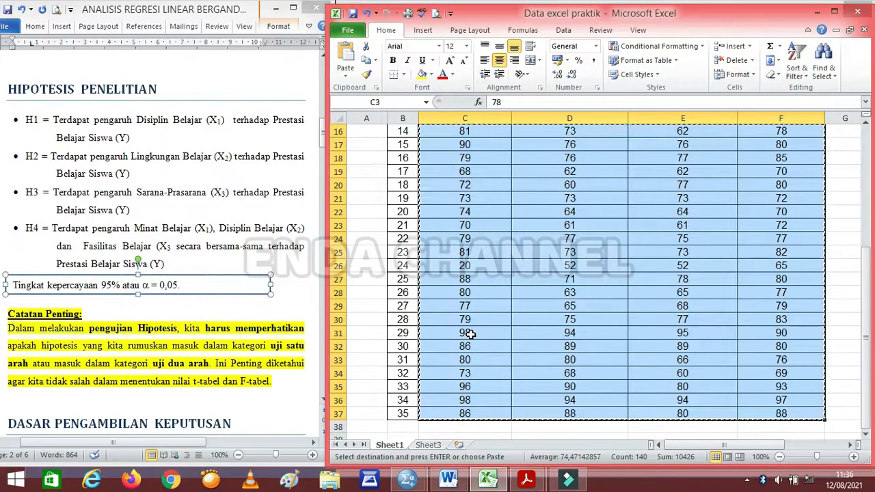
Return to the SPSS Data Editor, paste the copied values starting at row 1 of X1, and check the pasted rows
mouse_move(407, 478)
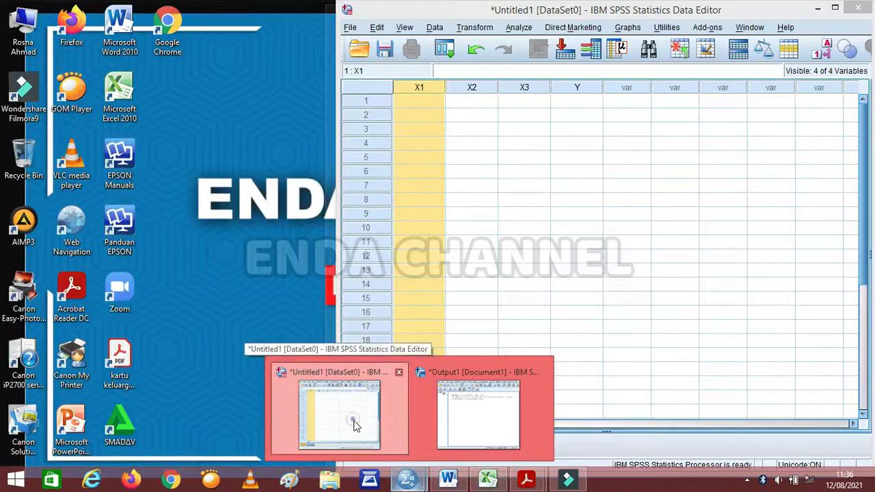
left_click(356, 419)
left_click(428, 103)
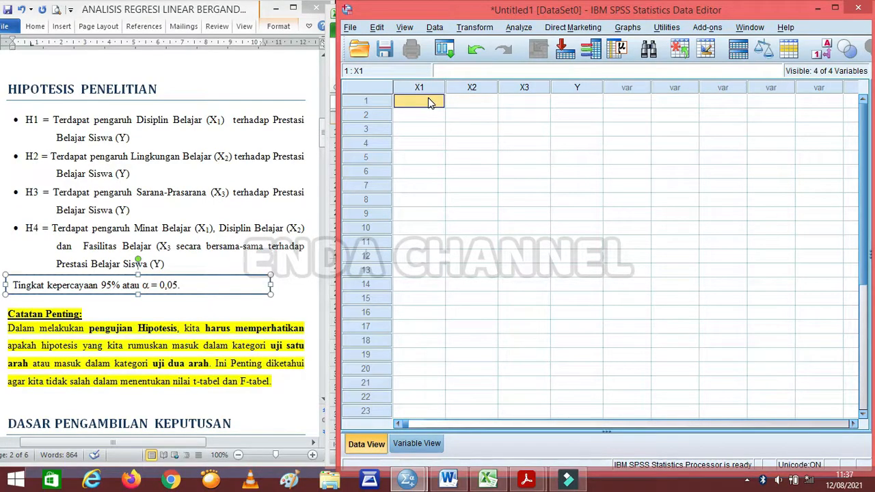
key("ctrl+v")
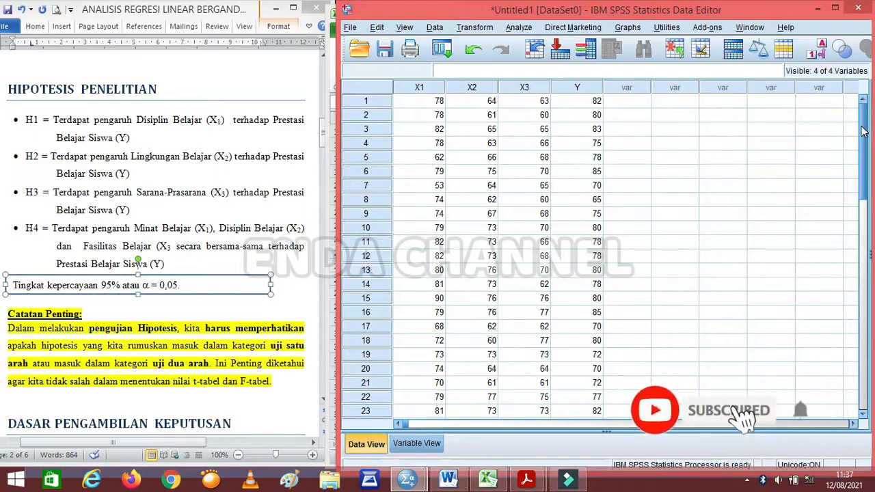
left_click_drag(862, 159, 855, 234)
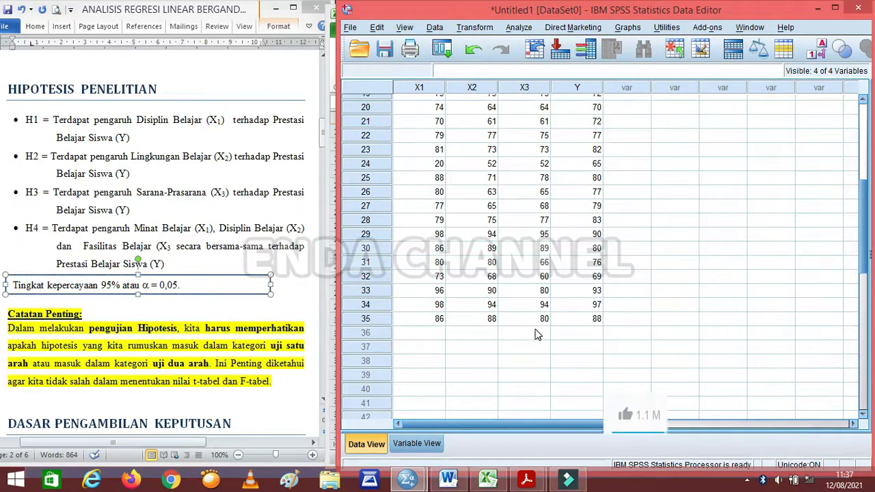
scroll(864, 171, "up", 7)
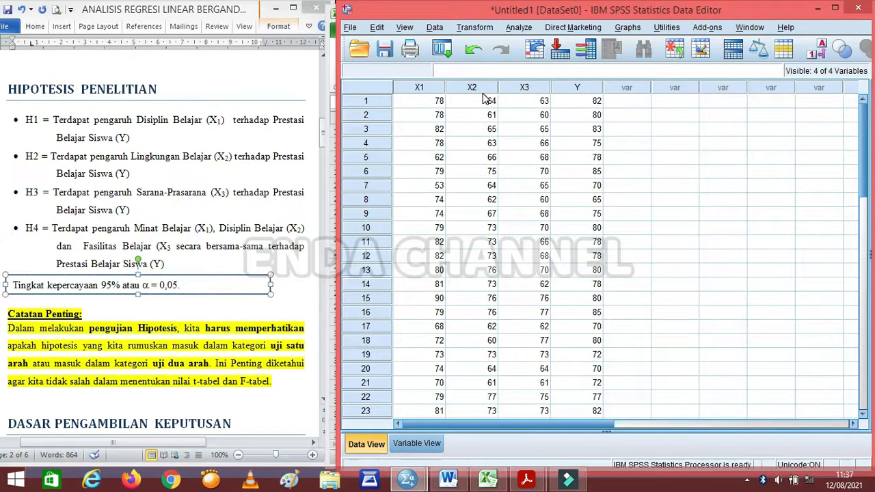
Start a Linear Regression with Disiplin Belajar, Lingkungan Belajar and Sarana-Prasarana as the independent variables
left_click(520, 29)
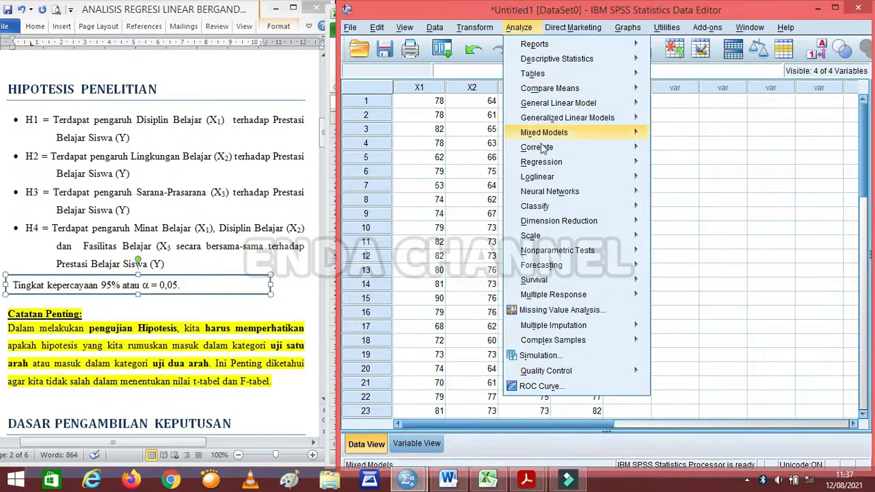
mouse_move(549, 166)
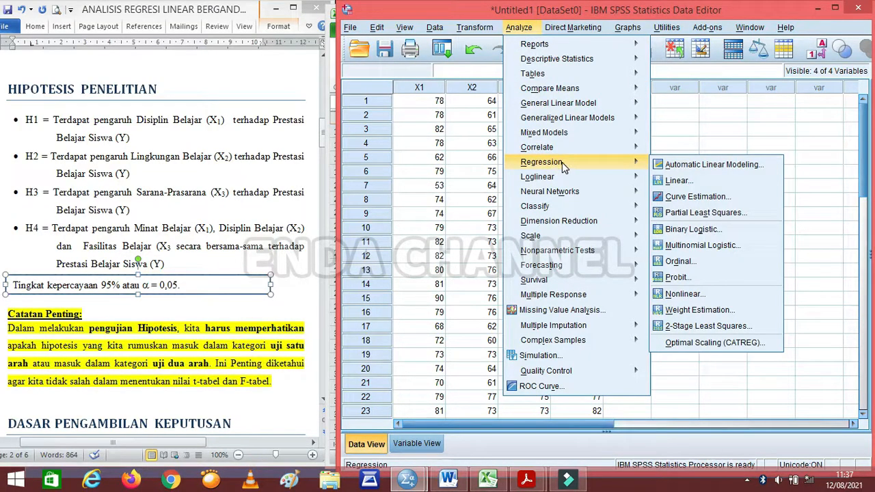
left_click(691, 184)
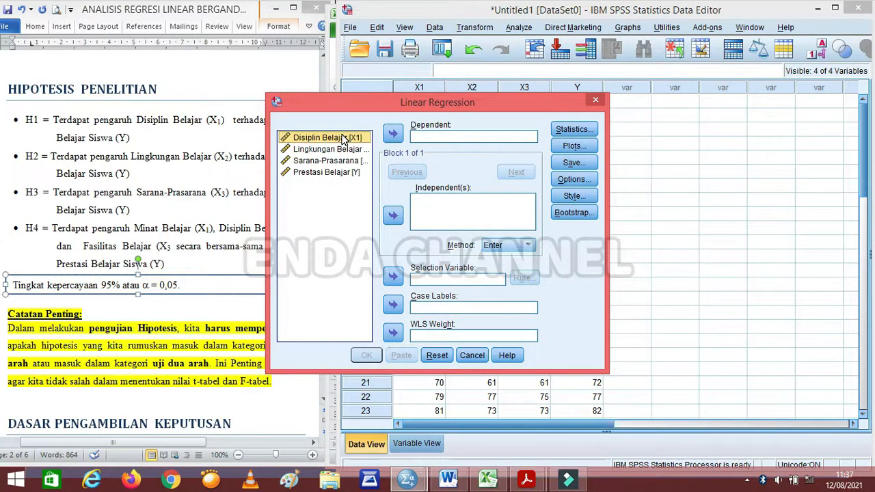
key("shift+Down")
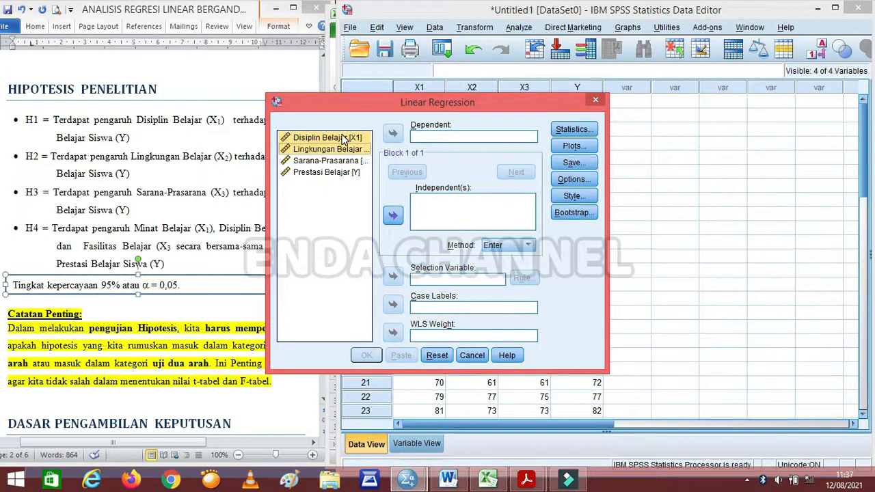
key("shift+Down")
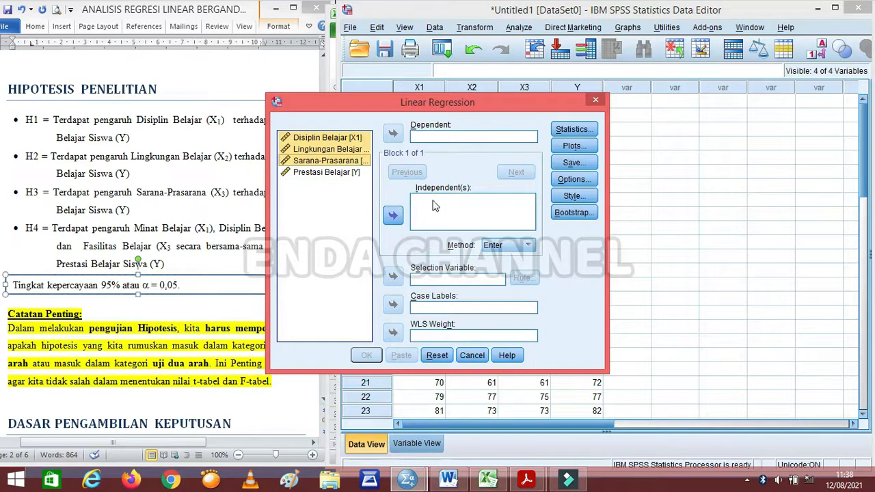
left_click(393, 216)
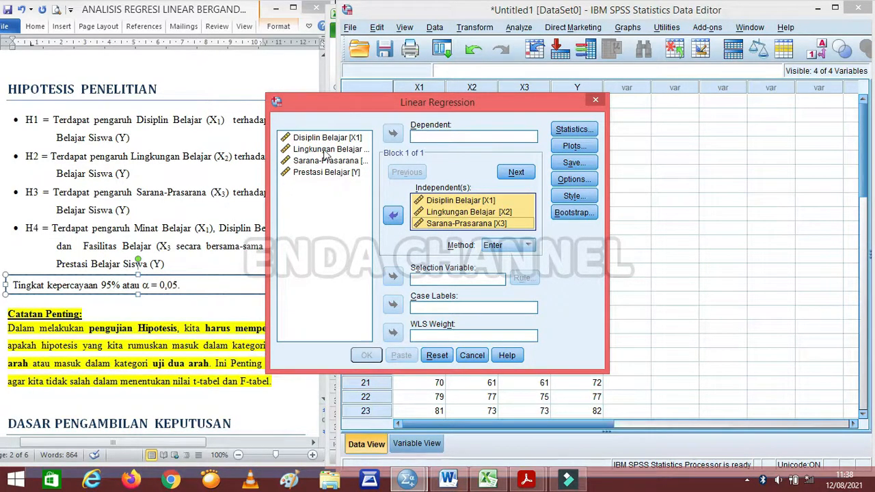
Set Prestasi Belajar as the dependent variable and run the regression with the Enter method
left_click(314, 173)
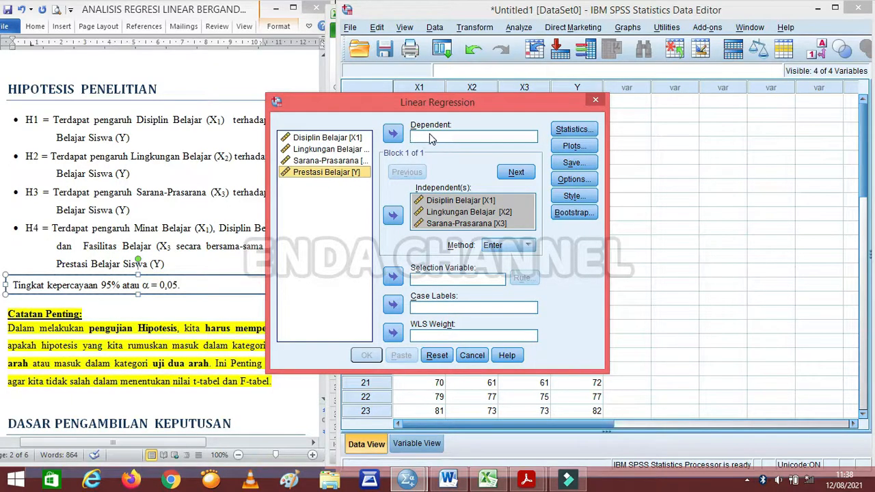
left_click(393, 134)
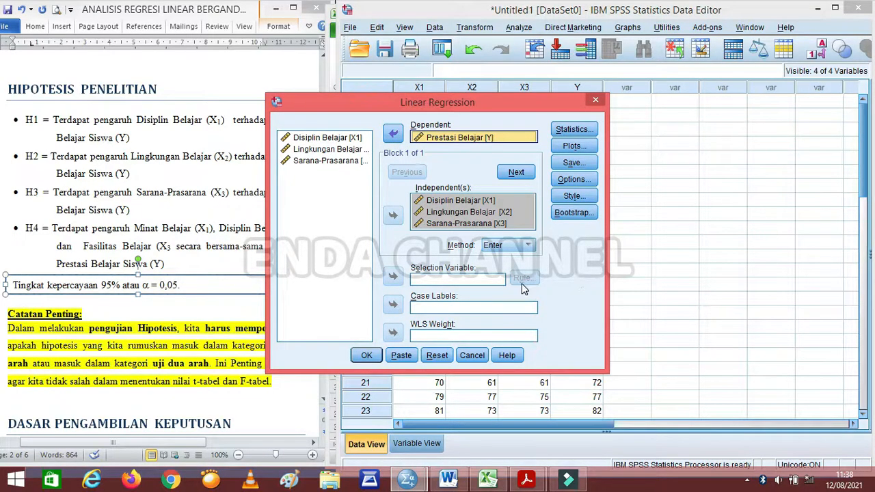
left_click(364, 355)
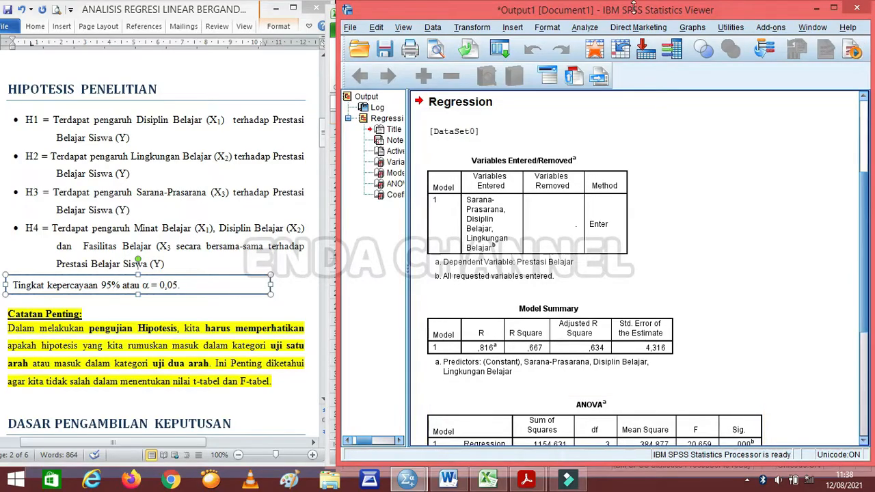
Examine the Model Summary, ANOVA and Coefficients tables in the regression output
left_click_drag(633, 13, 627, 12)
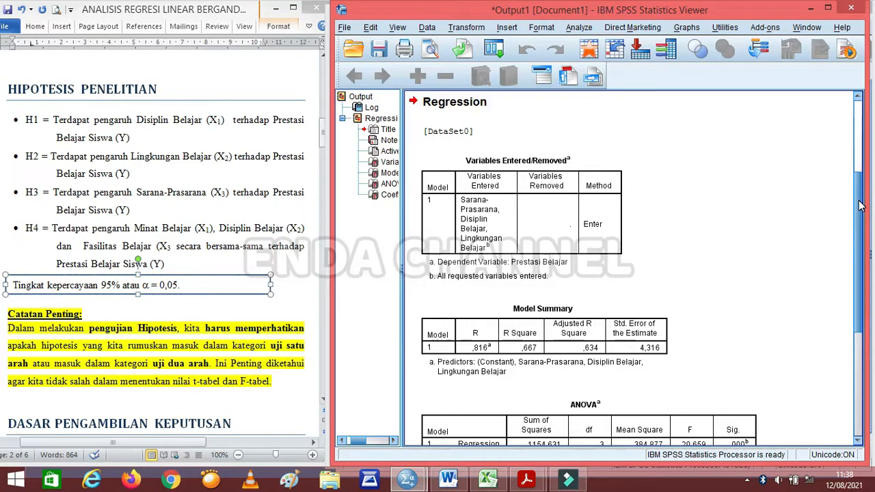
left_click_drag(860, 206, 865, 292)
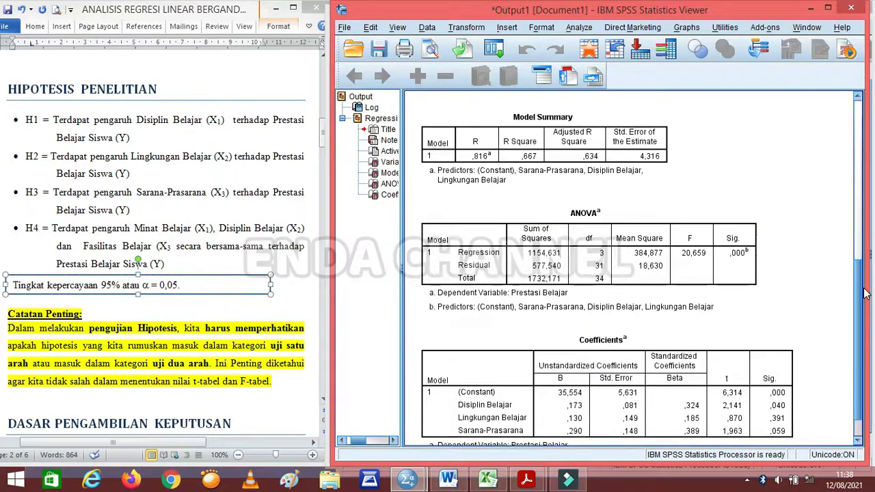
left_click(643, 143)
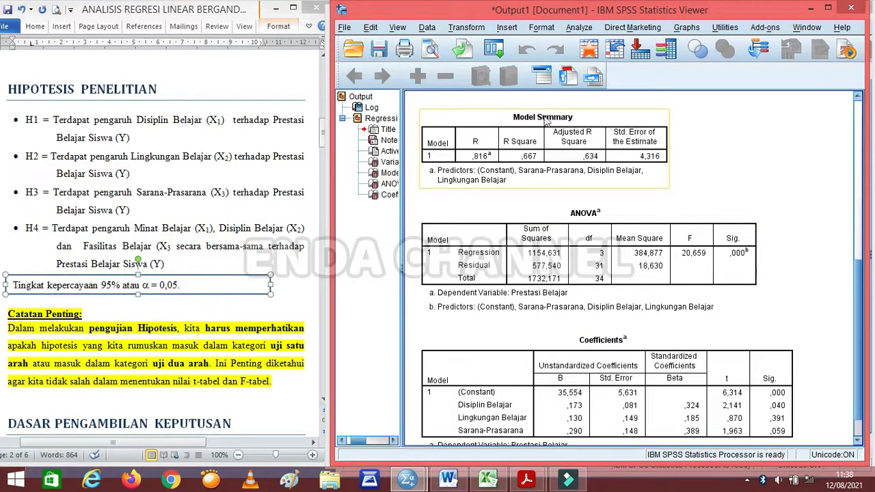
left_click(581, 219)
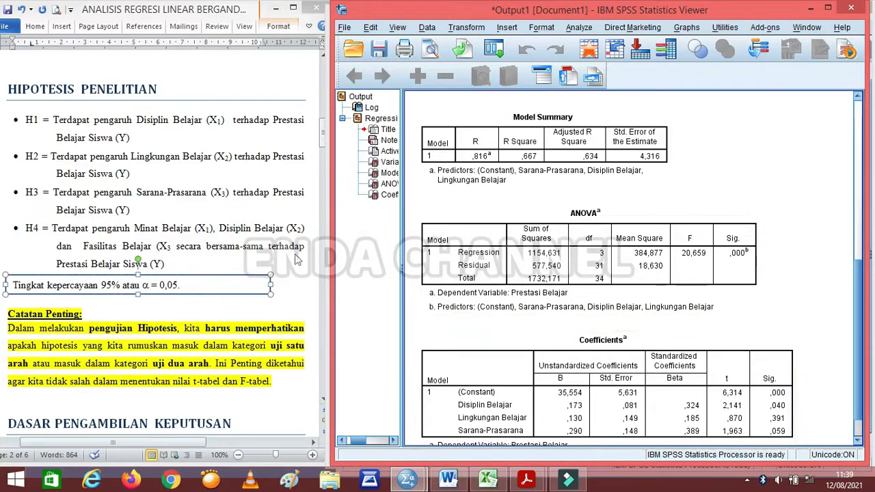
Read the t-test and F-test decision criteria in the Word document alongside the regression output tables
left_click_drag(326, 141, 326, 156)
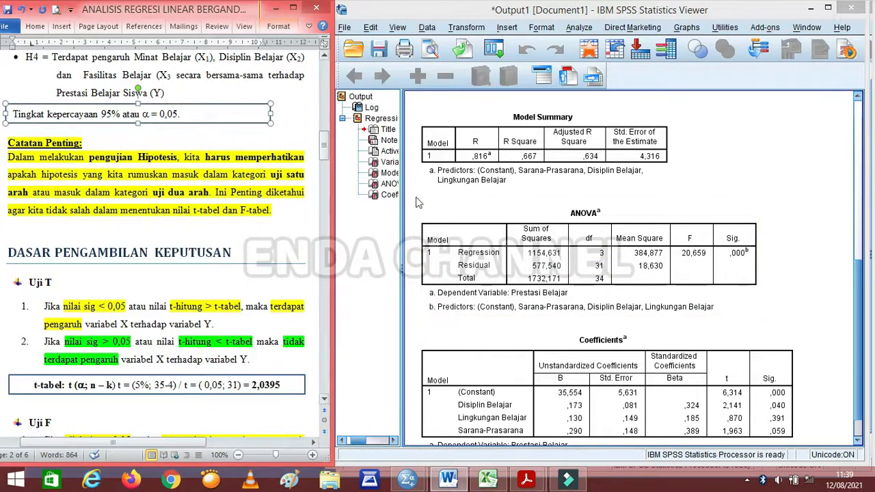
left_click(858, 289)
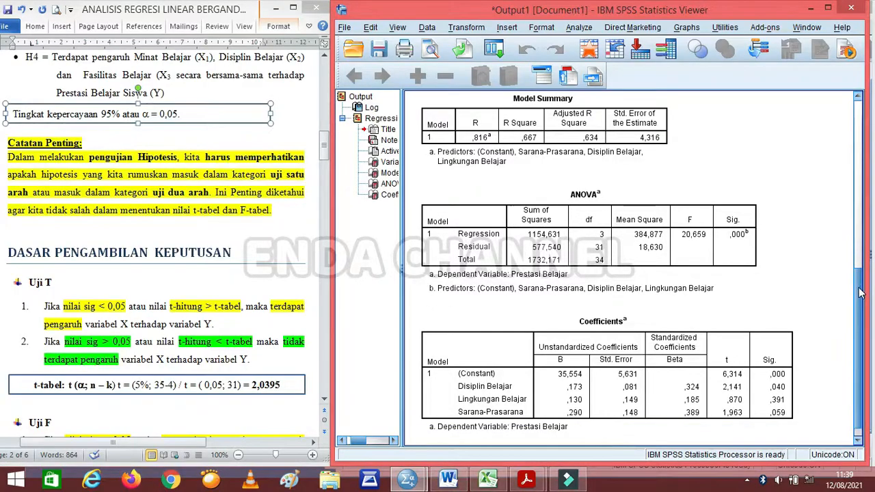
left_click_drag(860, 294, 862, 273)
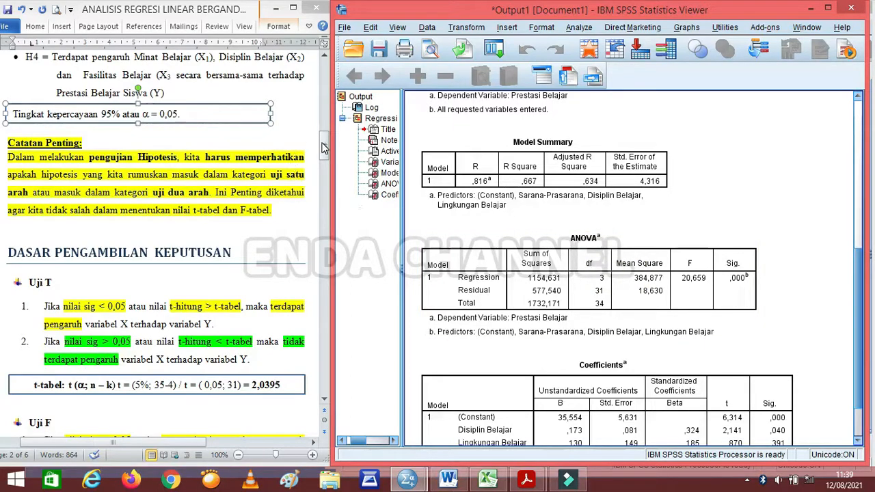
left_click_drag(325, 146, 326, 160)
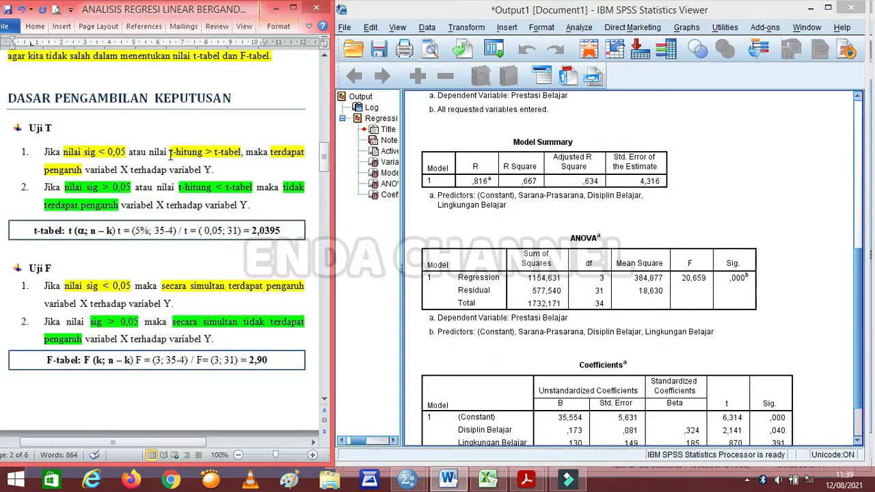
left_click_drag(171, 154, 241, 155)
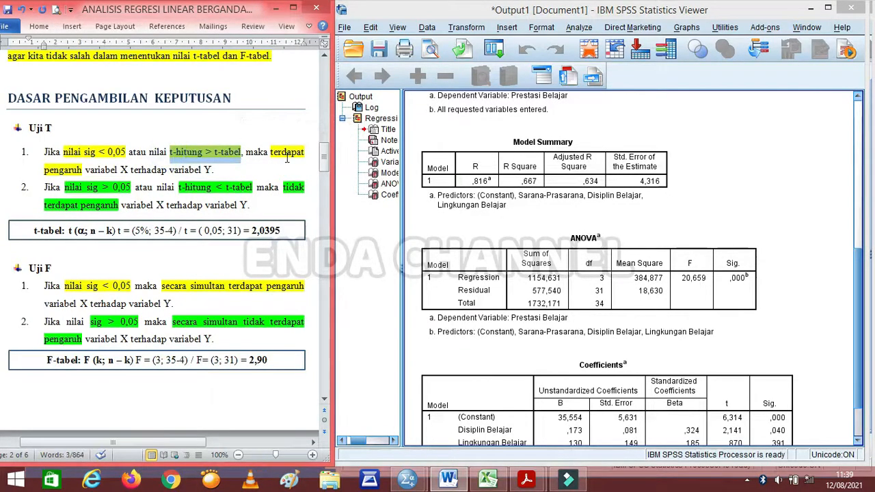
left_click(287, 158)
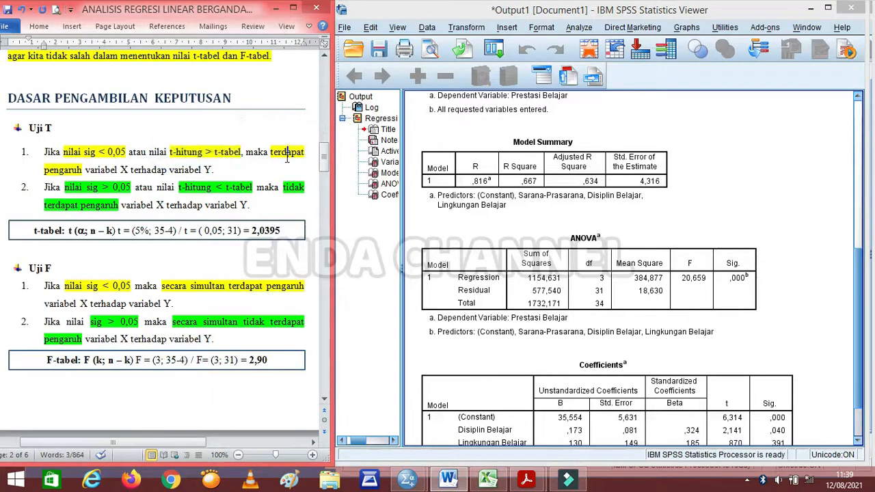
Read the second t-test criterion and the t-table formula t (α; n – k) in the decision criteria section
left_click(218, 170)
left_click_drag(65, 186, 130, 190)
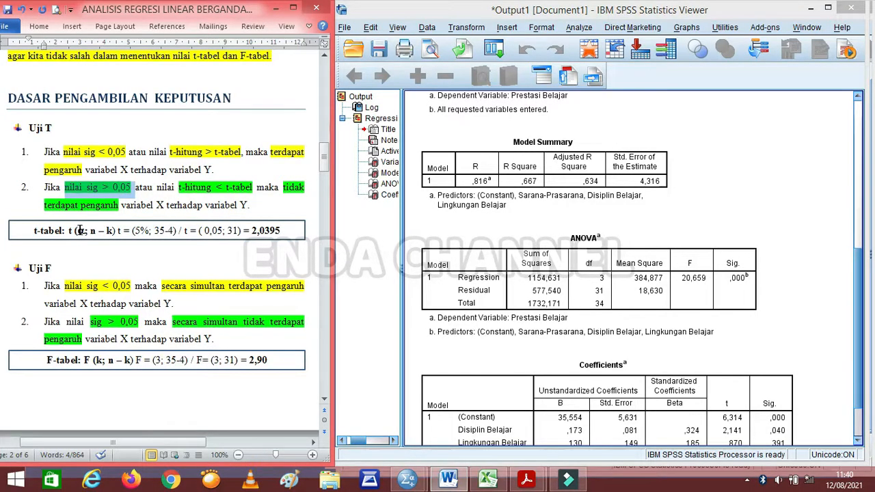
left_click_drag(74, 231, 174, 231)
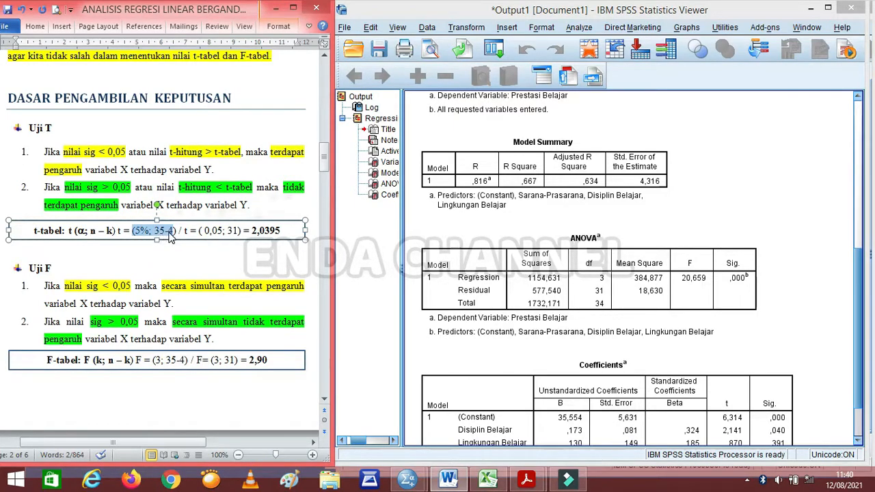
left_click_drag(155, 234, 168, 233)
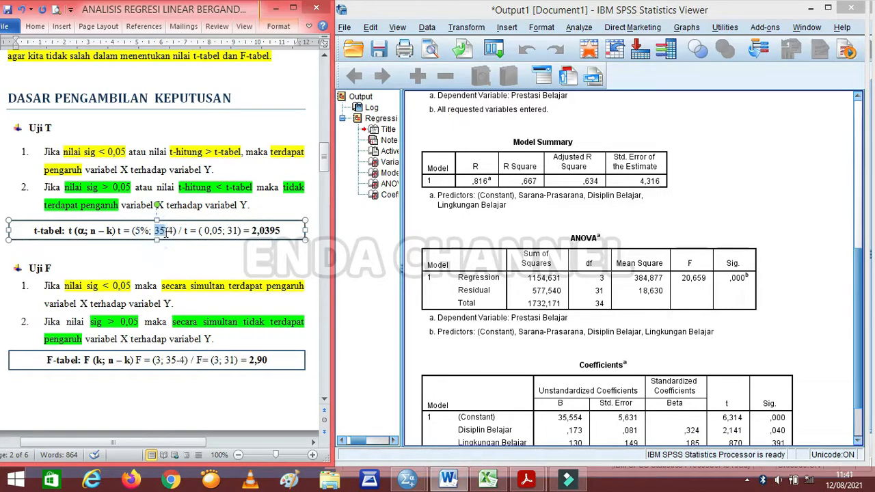
left_click_drag(166, 232, 174, 234)
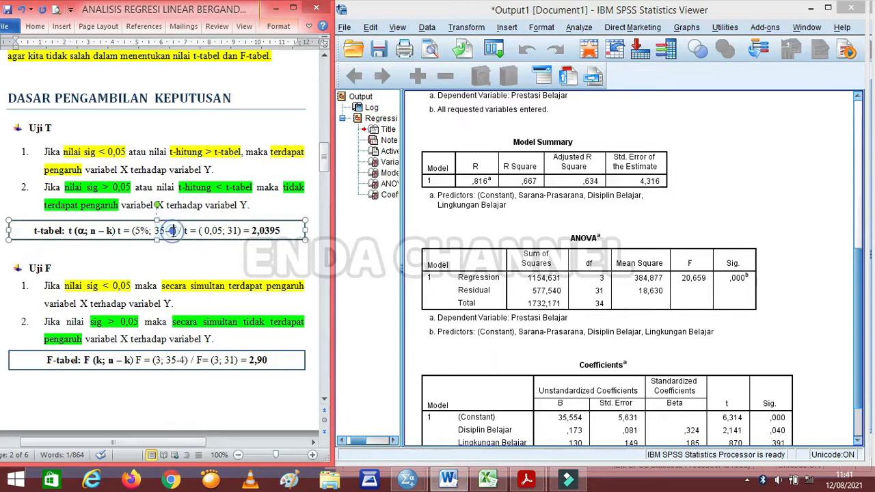
left_click_drag(167, 231, 173, 231)
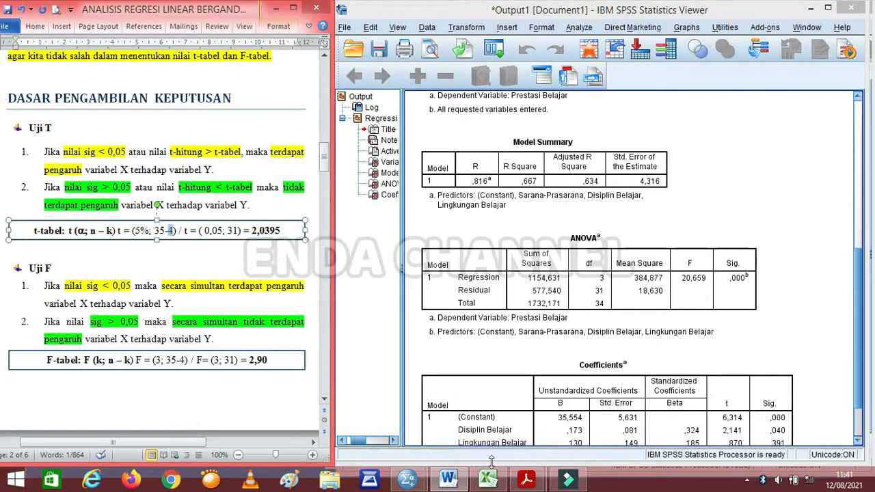
Check the respondent count and variable columns in the Excel workbook Data excel praktik against the t-table formula in the Word document
mouse_move(489, 480)
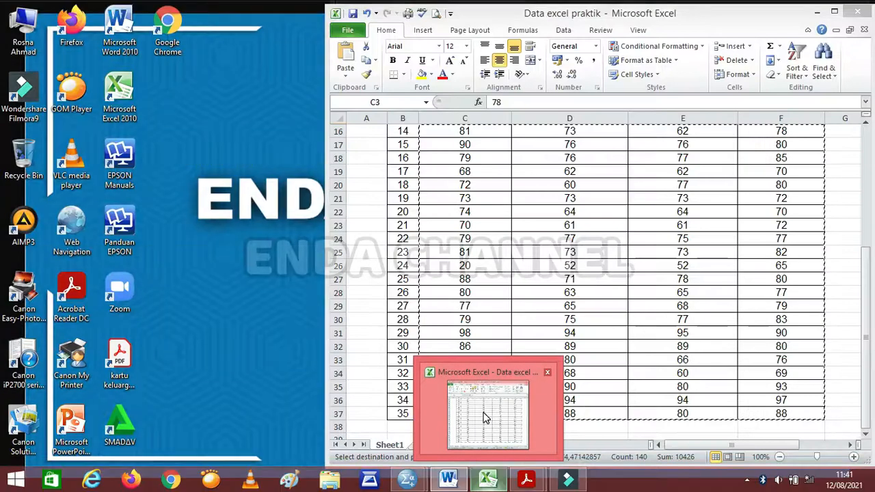
left_click(486, 416)
scroll(866, 319, "up", 5)
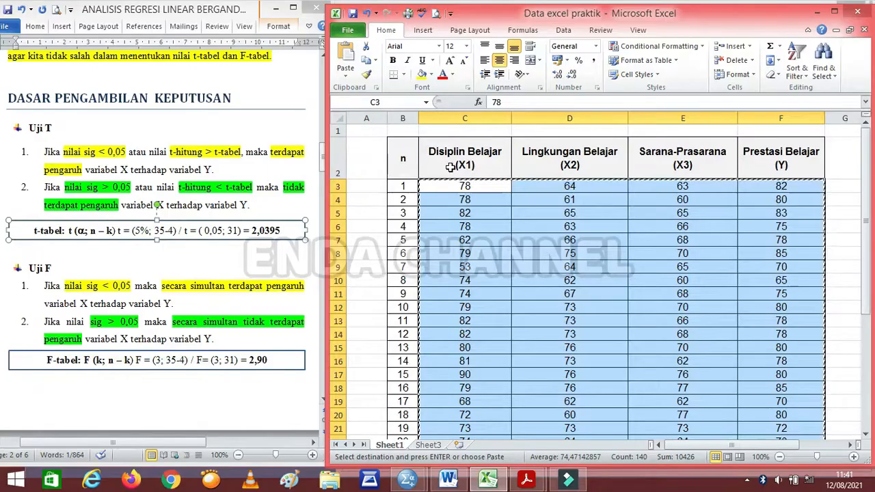
left_click(781, 166)
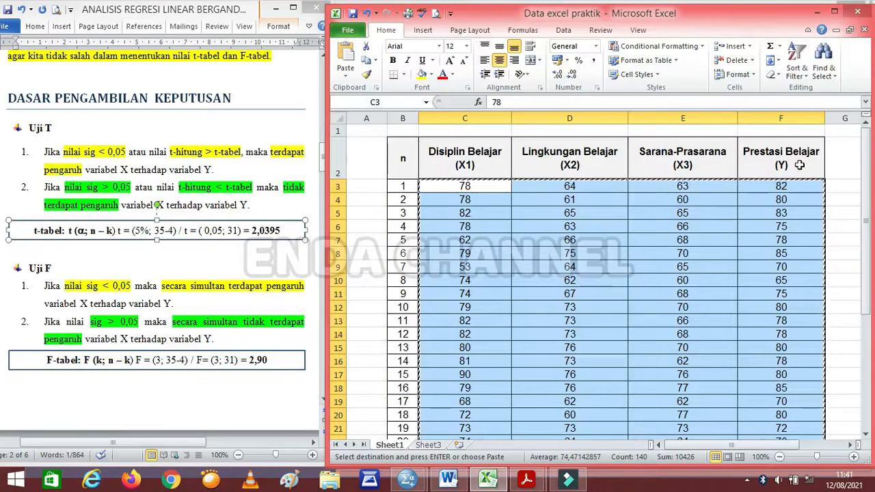
left_click(457, 165)
left_click_drag(457, 165, 773, 164)
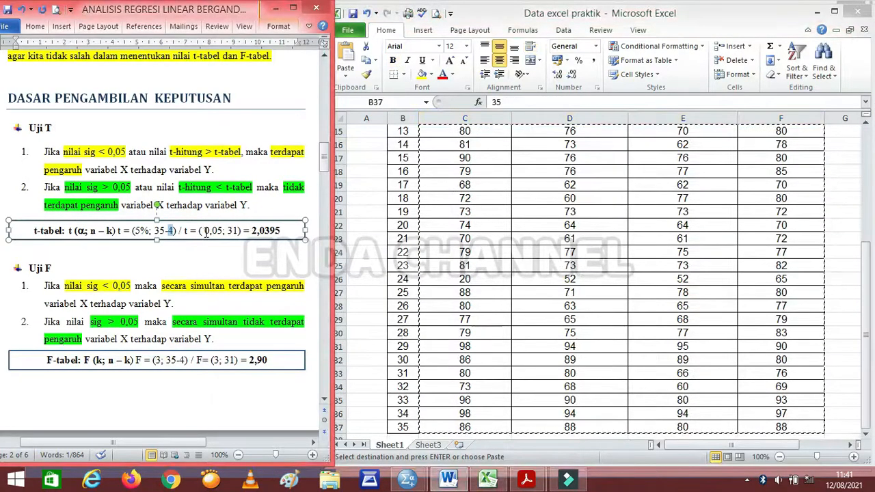
left_click_drag(205, 231, 223, 231)
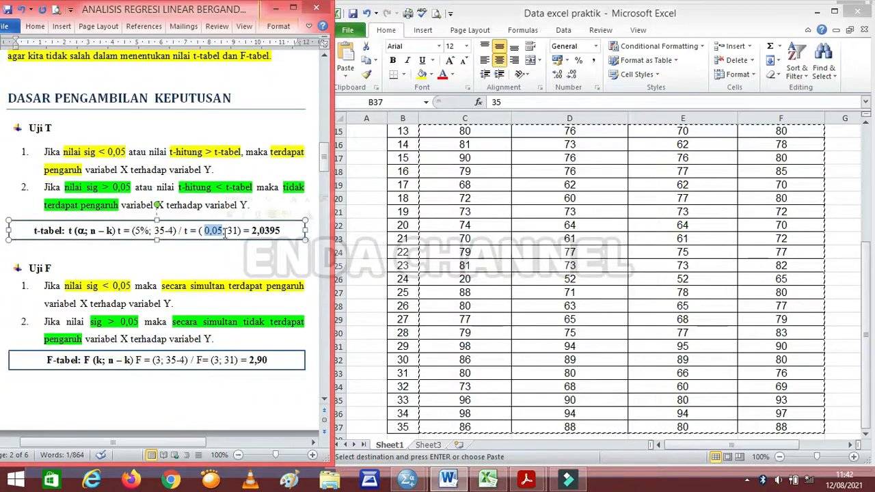
left_click_drag(228, 231, 237, 231)
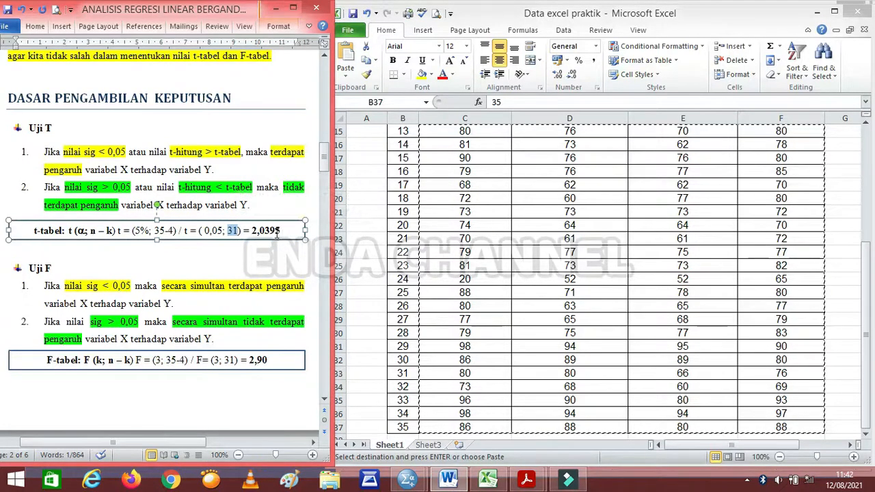
left_click_drag(251, 231, 280, 231)
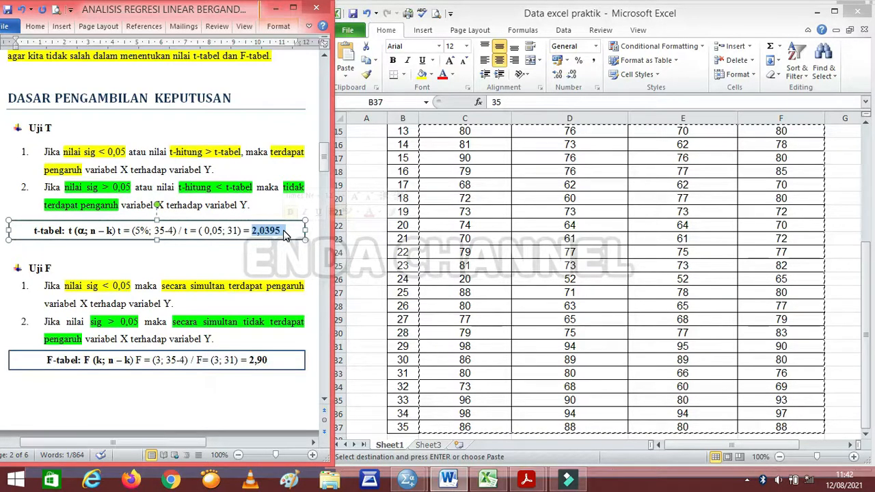
left_click(277, 270)
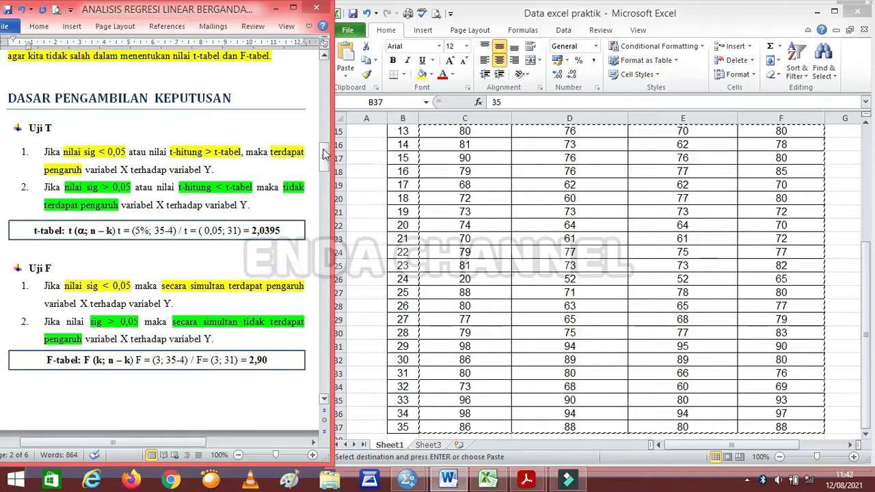
Read both F-test criteria and the F-table formula F (k; n – k) in the Word document
left_click_drag(325, 155, 326, 160)
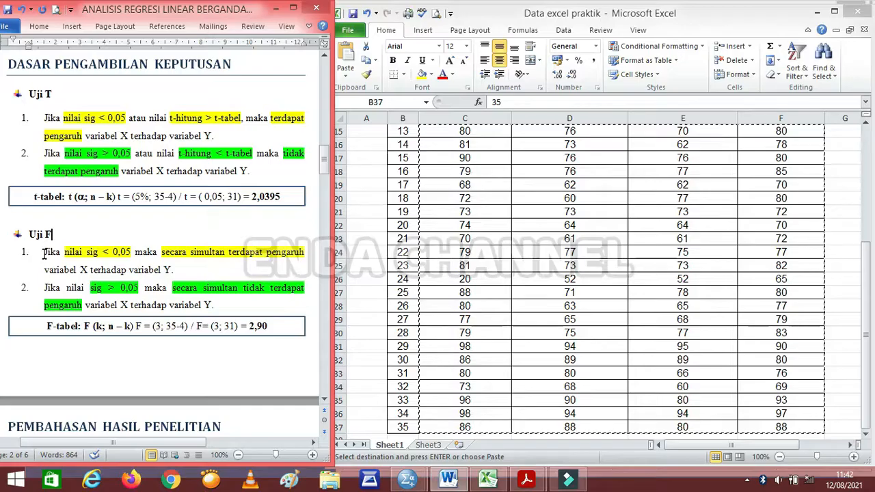
left_click_drag(43, 253, 183, 269)
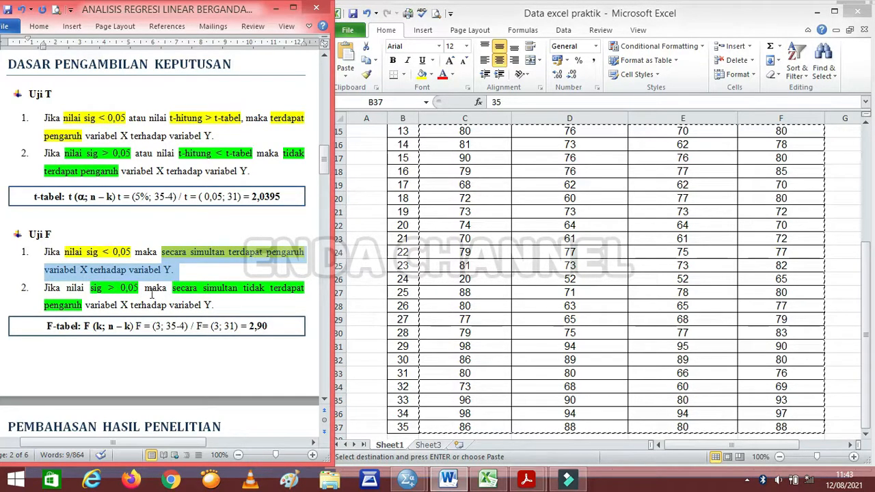
left_click(182, 290)
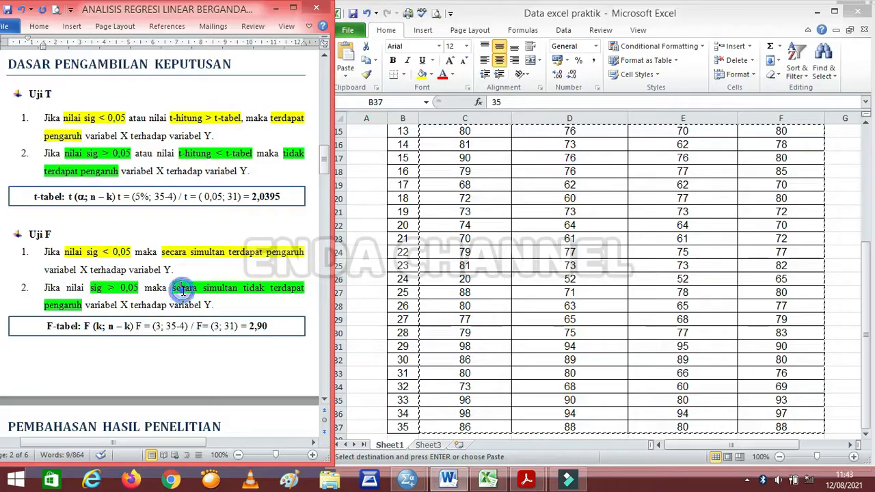
left_click(213, 305, "shift")
left_click(239, 314)
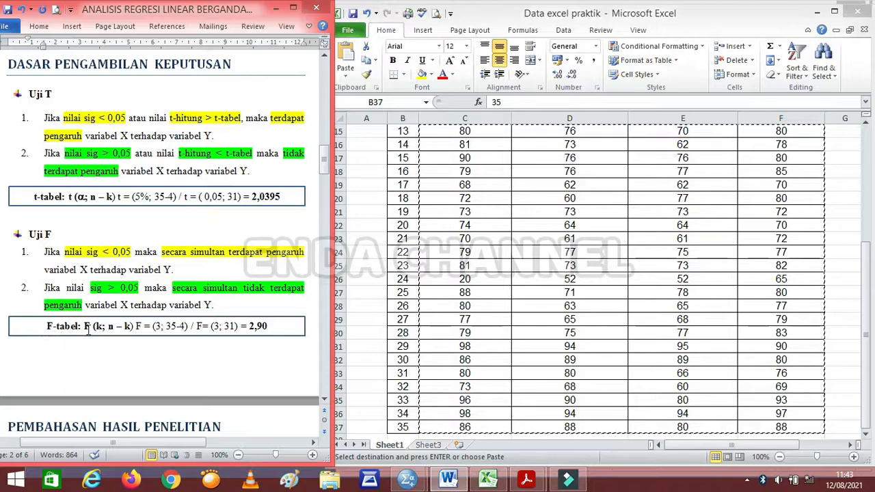
left_click_drag(95, 328, 130, 330)
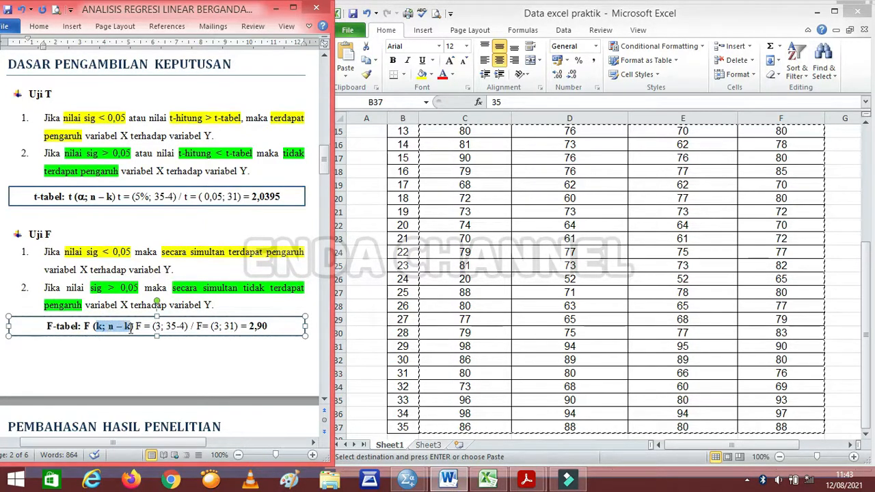
left_click(99, 328)
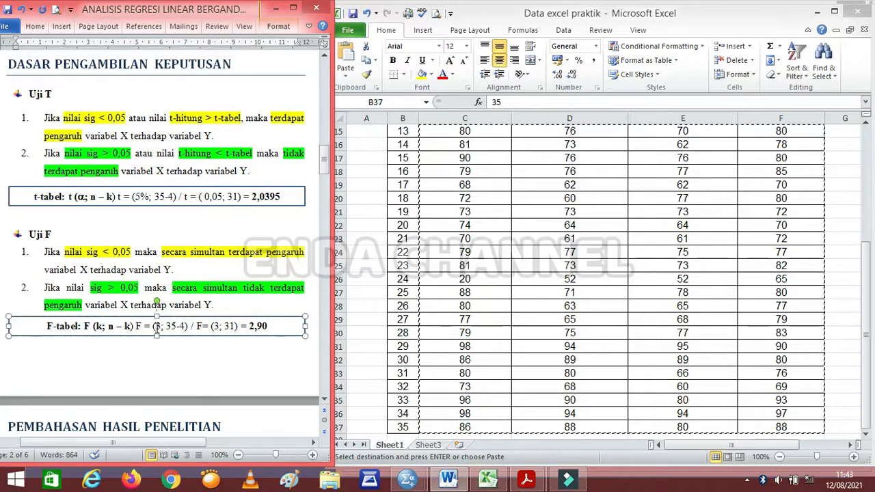
left_click(156, 328)
left_click_drag(156, 328, 253, 328)
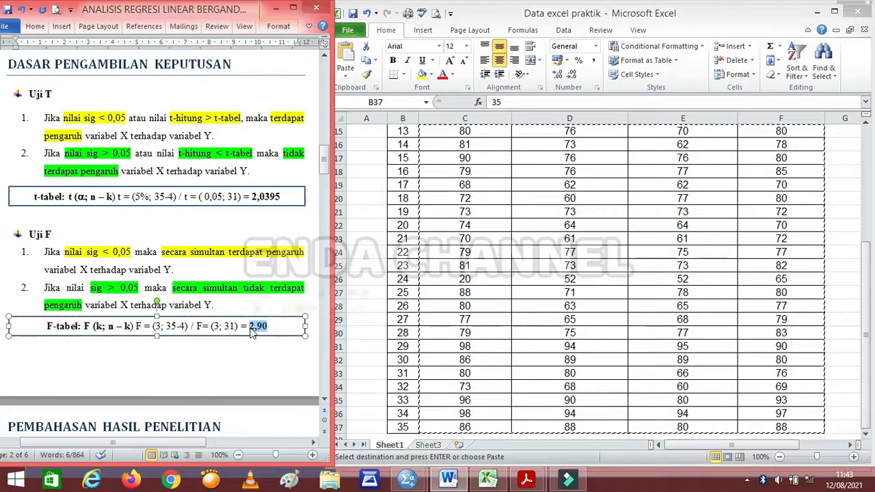
left_click(259, 332)
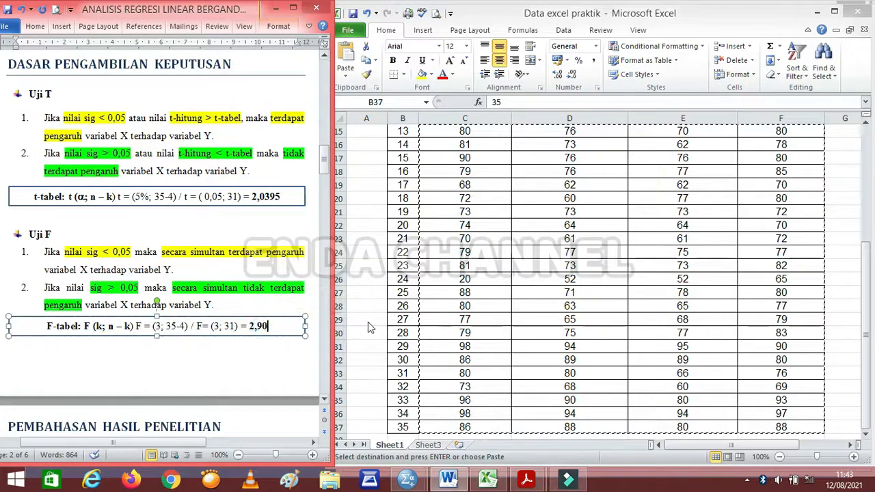
Switch to the SPSS output and compare its Coefficients table with the one under Pembahasan Hasil Penelitian in the Word document
mouse_move(411, 482)
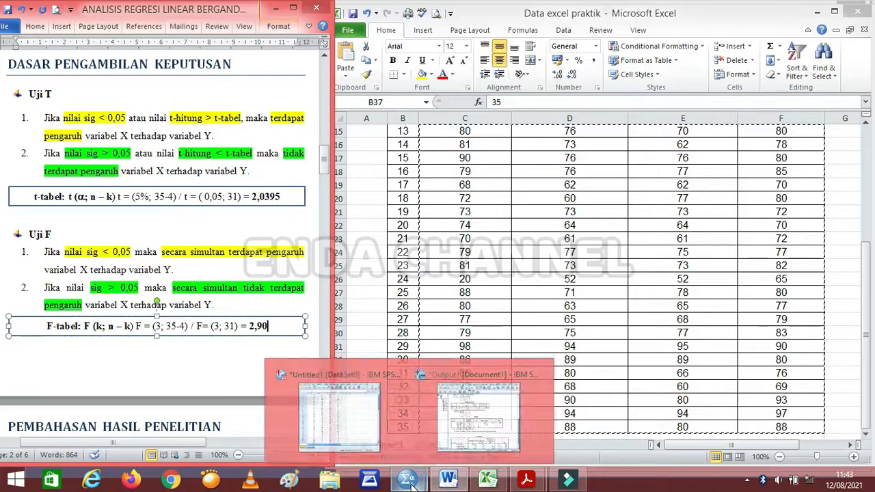
left_click(455, 419)
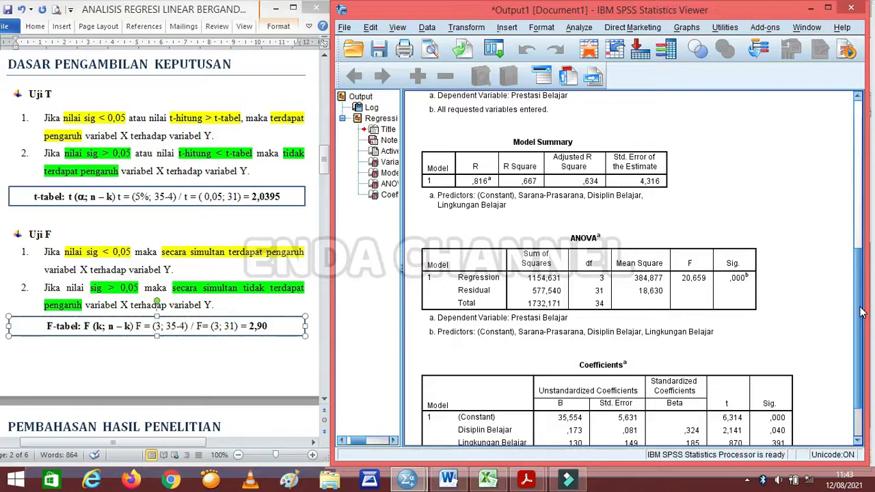
mouse_move(861, 312)
left_mouse_down()
mouse_move(860, 291)
mouse_move(859, 310)
left_mouse_up()
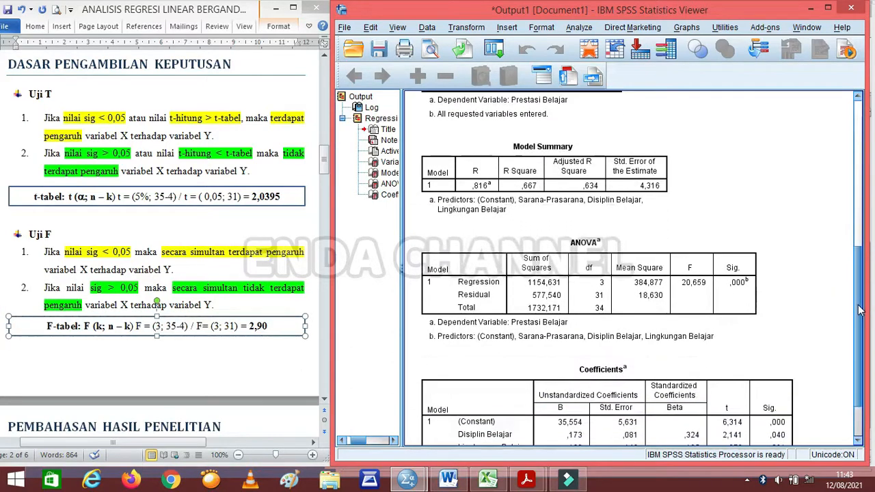
left_click(325, 166)
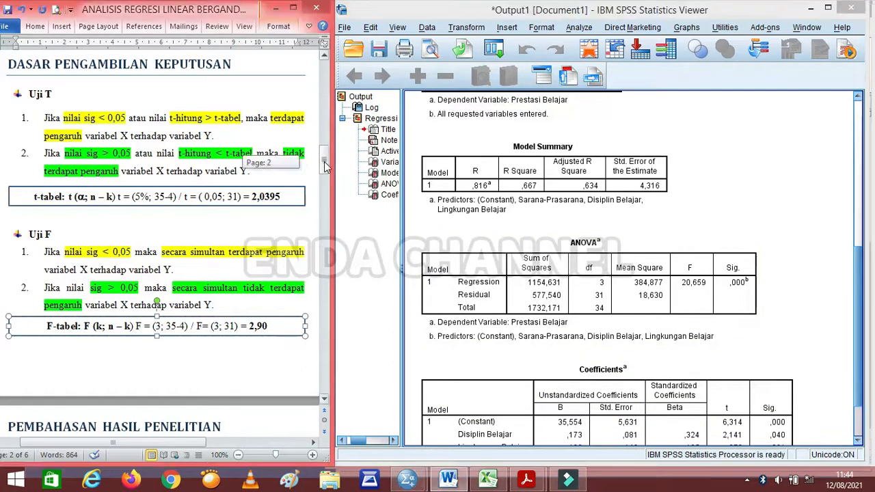
left_click_drag(325, 166, 326, 193)
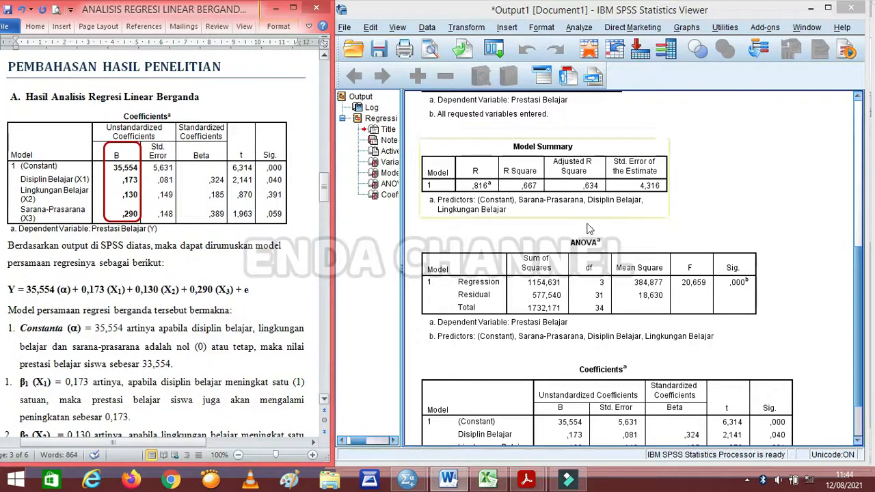
left_click_drag(866, 291, 863, 326)
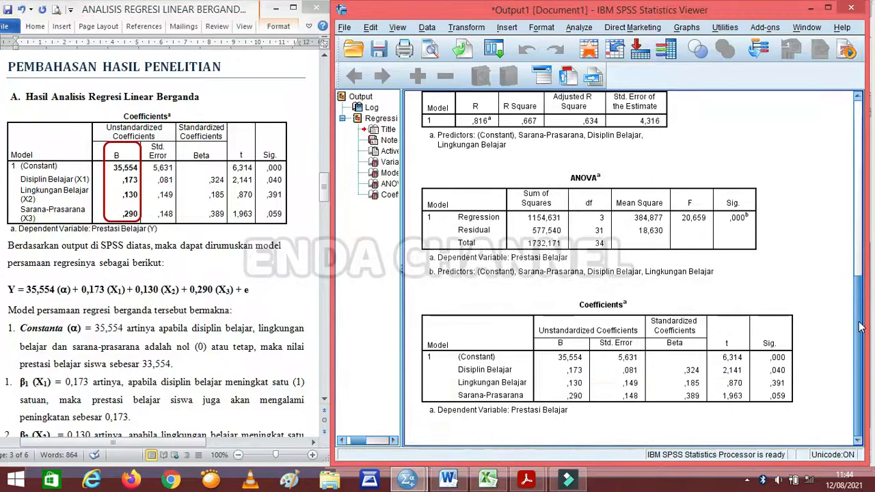
left_click(592, 305)
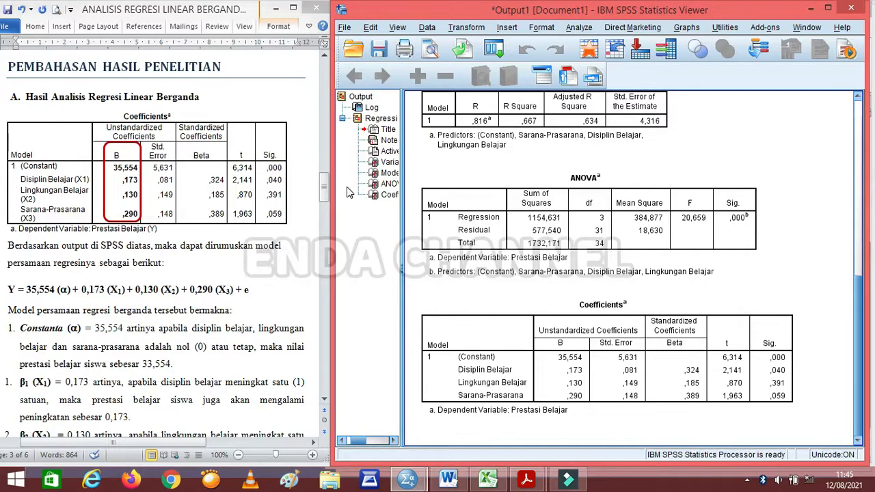
Match each term of the regression equation in the Word document with column B of the Coefficients table above it
left_click_drag(326, 190, 325, 195)
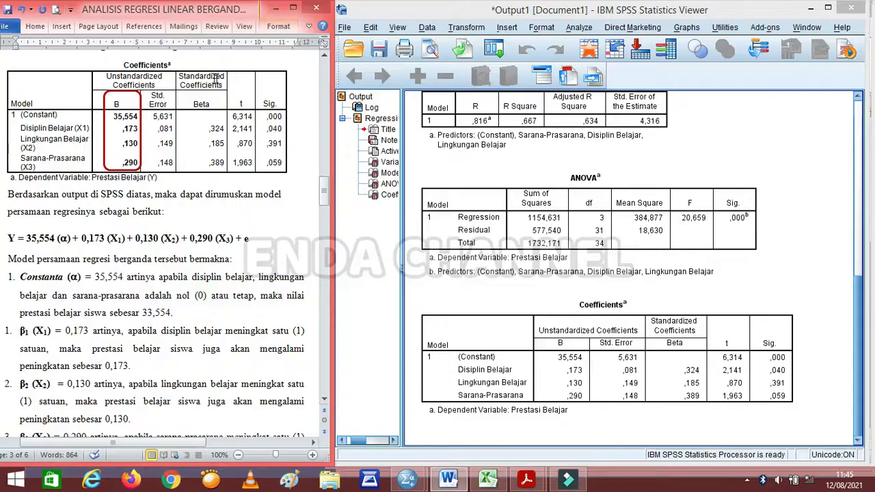
left_click(261, 242)
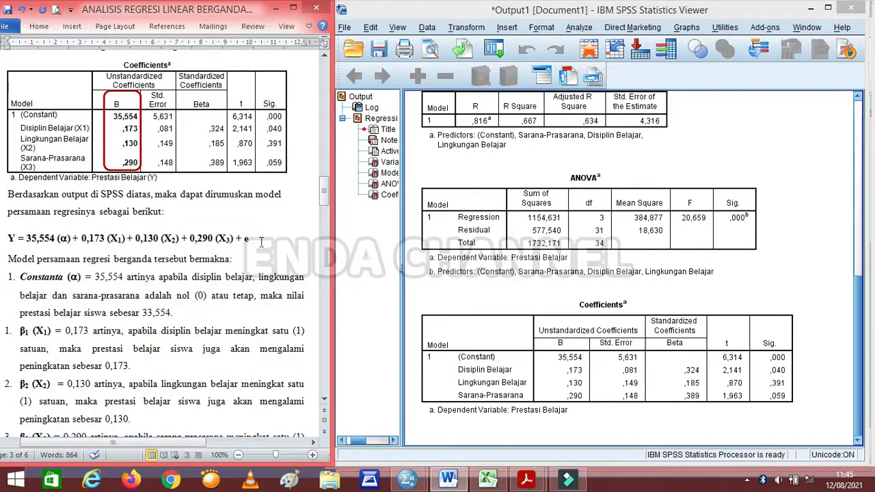
left_click_drag(262, 241, 8, 245)
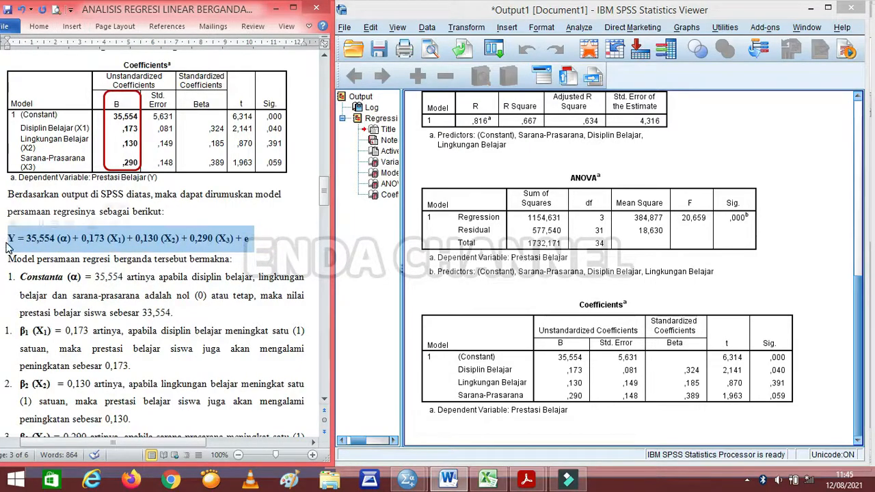
left_click(62, 245)
left_click_drag(82, 240, 103, 242)
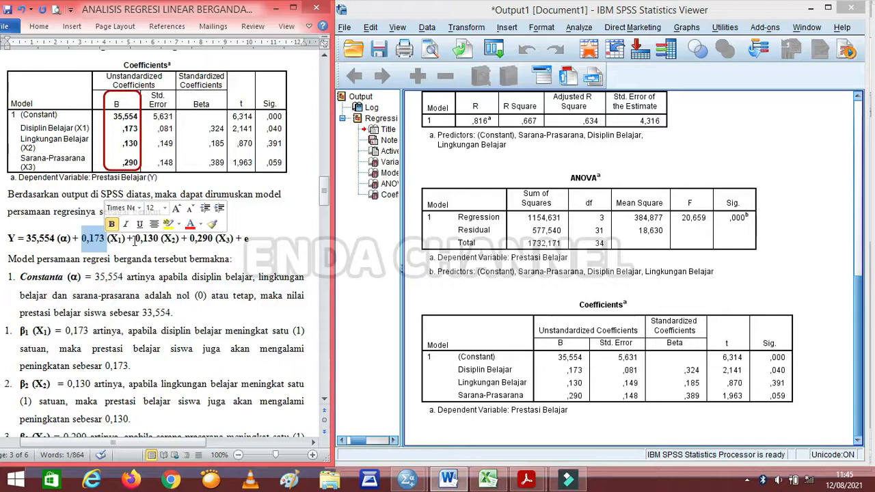
left_click(130, 239)
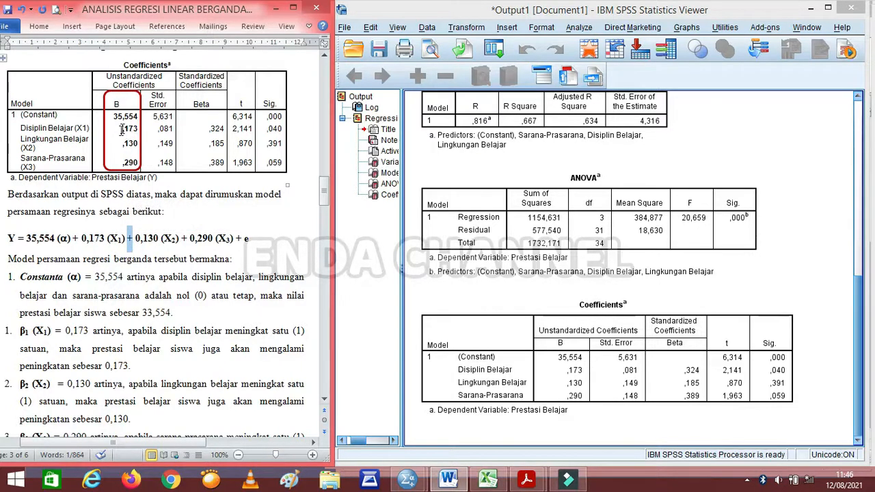
left_click(136, 240)
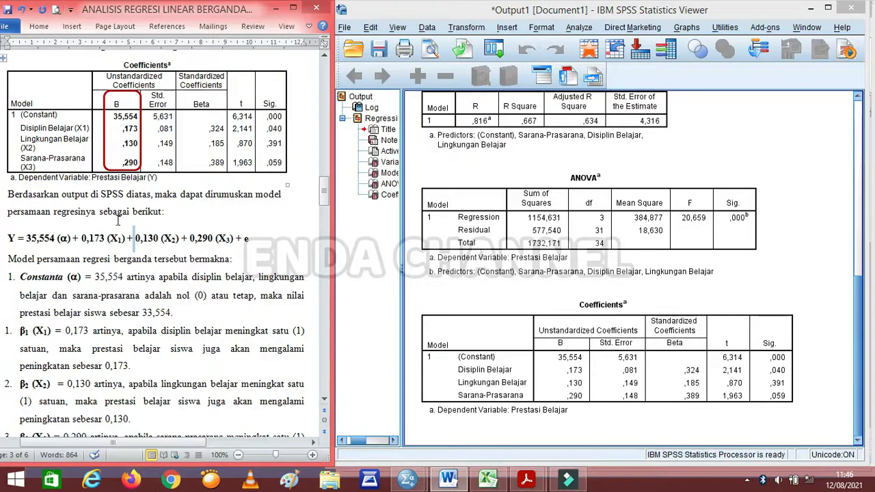
left_click_drag(126, 240, 135, 241)
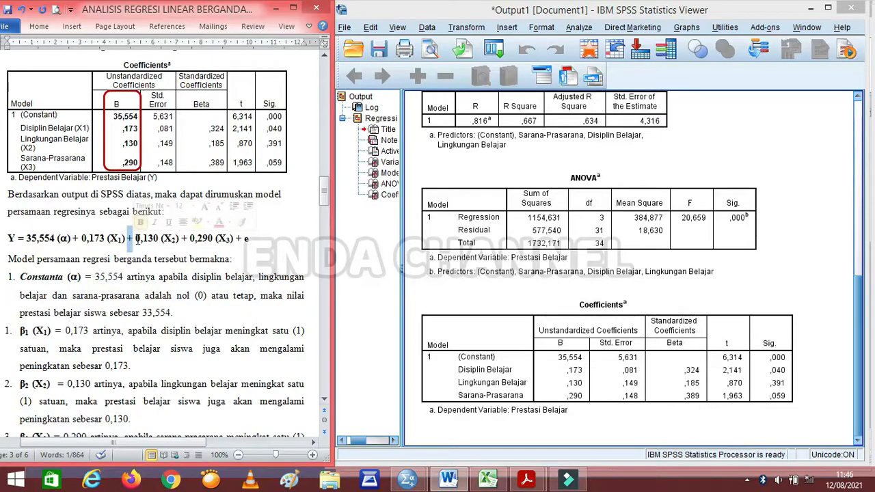
left_click_drag(136, 240, 162, 240)
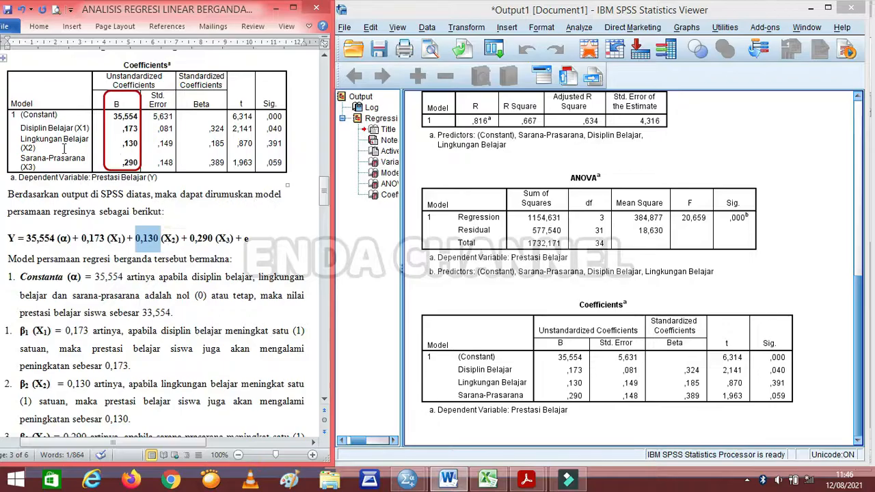
left_click(186, 239)
left_click_drag(186, 238, 219, 240)
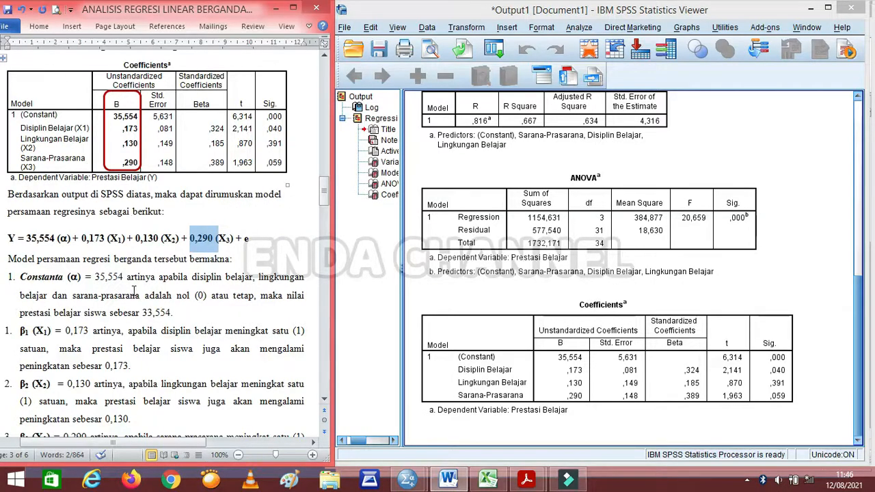
Read the interpretation of Constanta (α), checking the constant against the predicted prestasi belajar value at the end of the paragraph
left_click(134, 293)
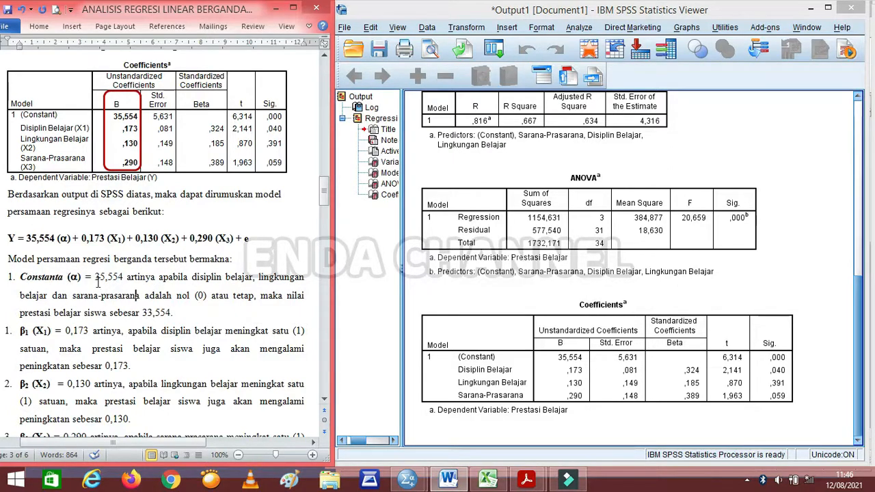
left_click_drag(95, 280, 121, 285)
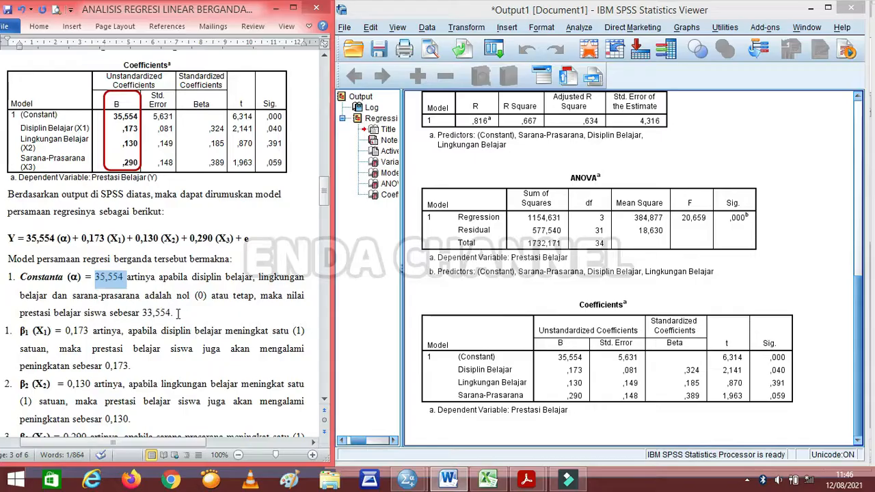
left_click_drag(174, 313, 144, 315)
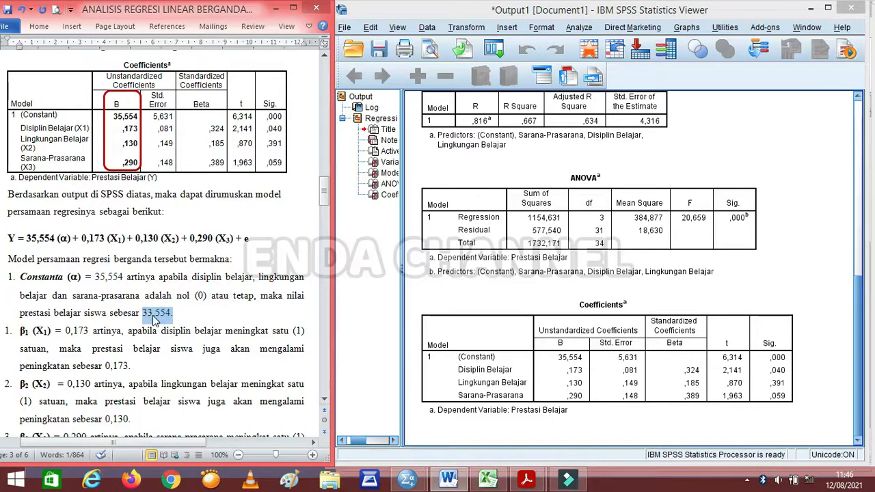
left_click(171, 315)
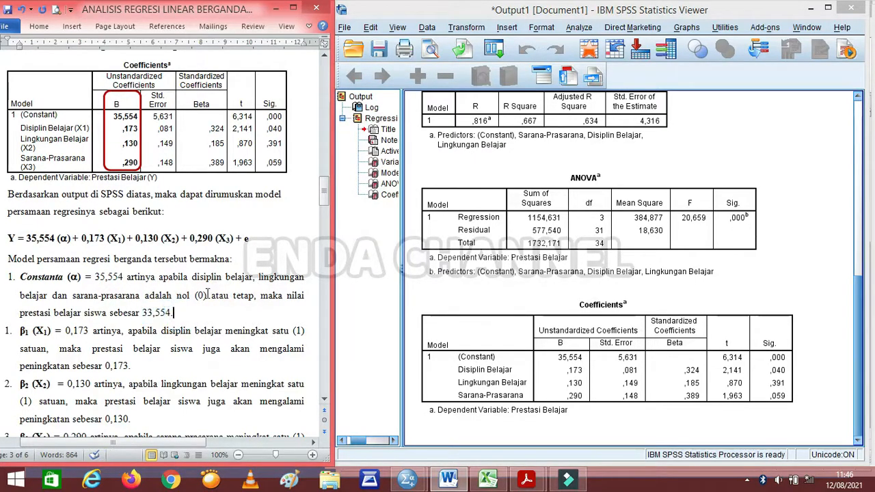
Read the interpretations of β1 (X1), β2 (X2) and β3 (X3) and the stated increase in prestasi belajar for each
left_click_drag(326, 196, 325, 198)
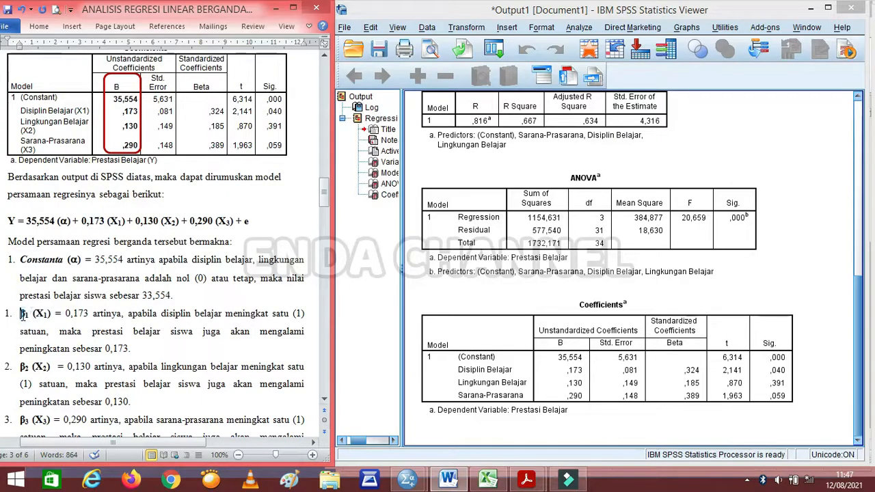
left_click_drag(21, 314, 87, 316)
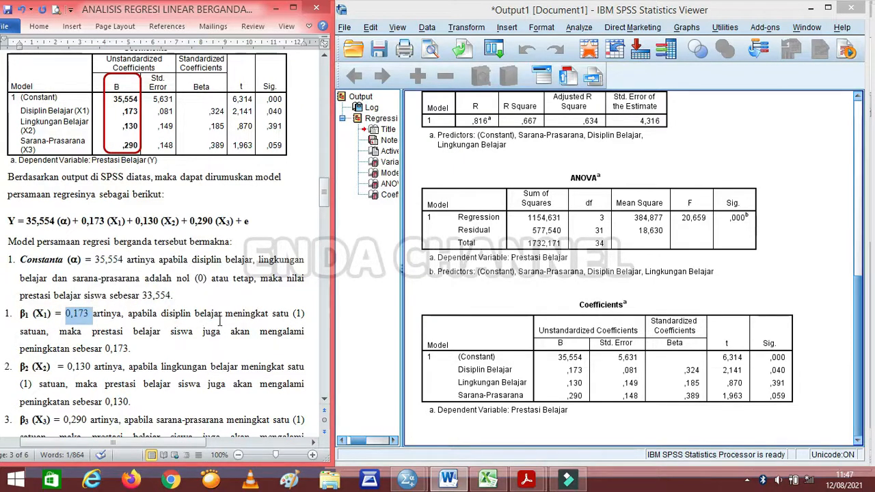
left_click_drag(60, 336, 151, 346)
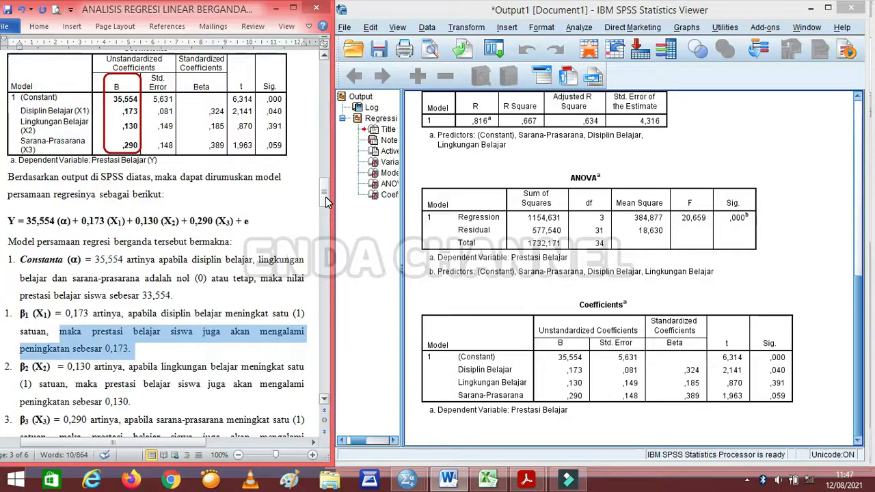
left_click_drag(325, 196, 325, 204)
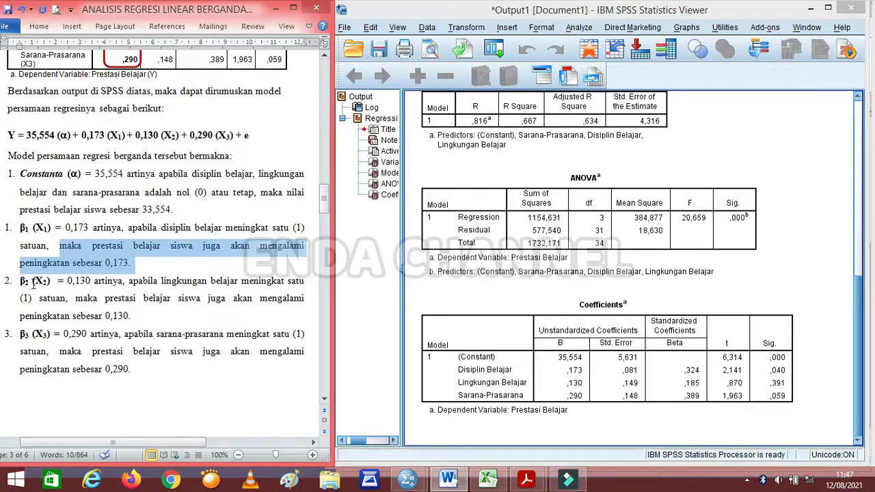
left_click_drag(22, 283, 58, 283)
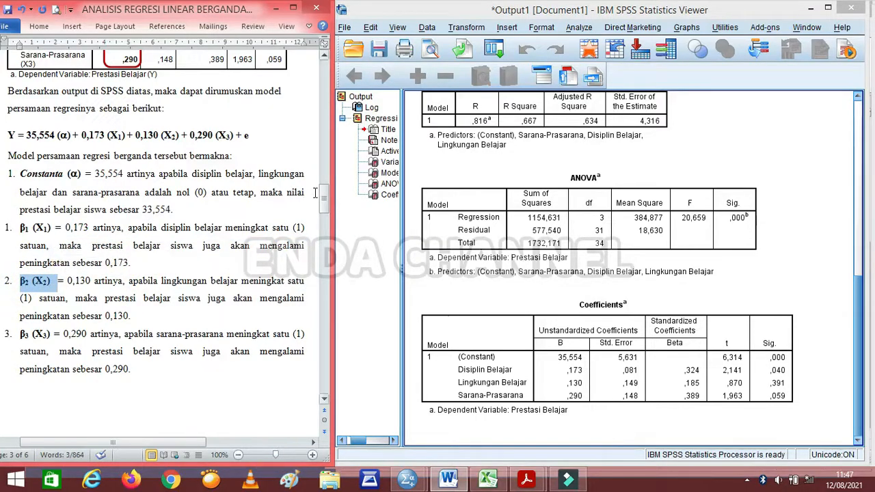
left_click_drag(325, 211, 324, 202)
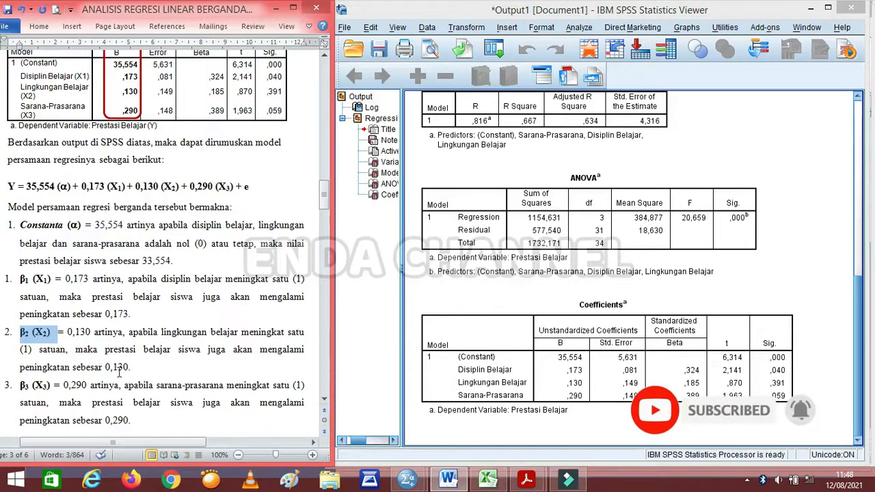
left_click_drag(134, 369, 101, 354)
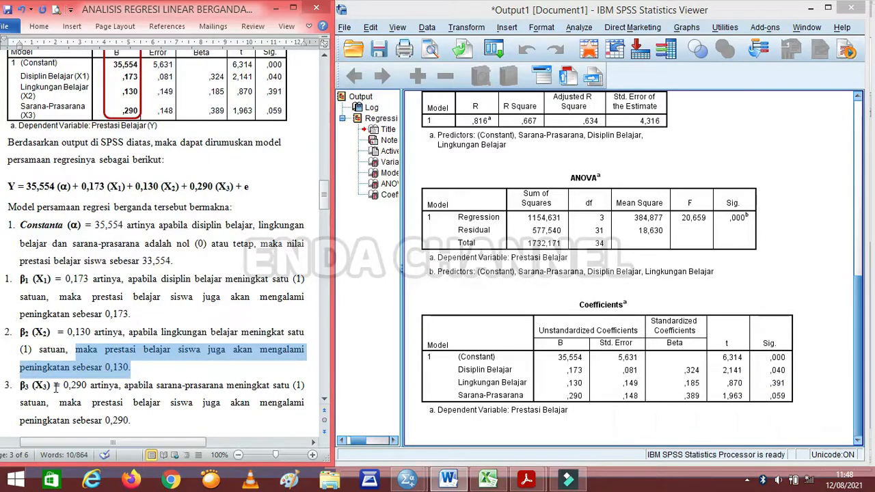
left_click_drag(62, 385, 88, 387)
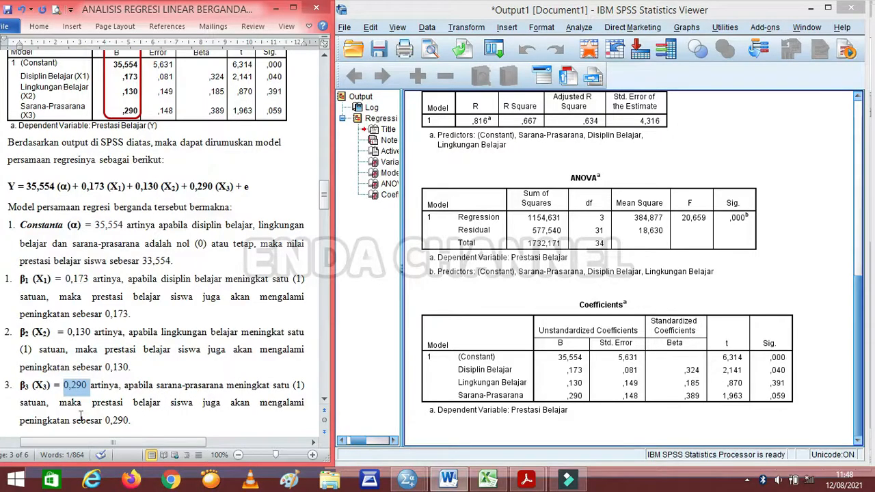
left_click_drag(152, 421, 107, 422)
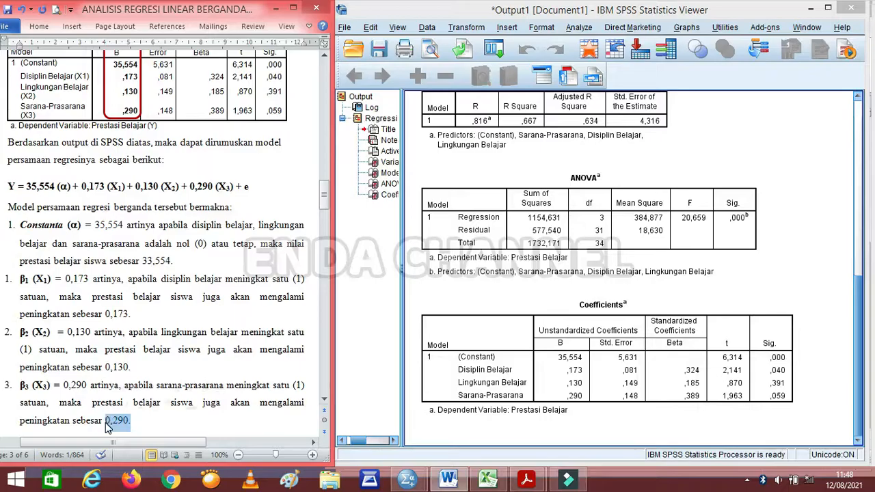
left_click(137, 421)
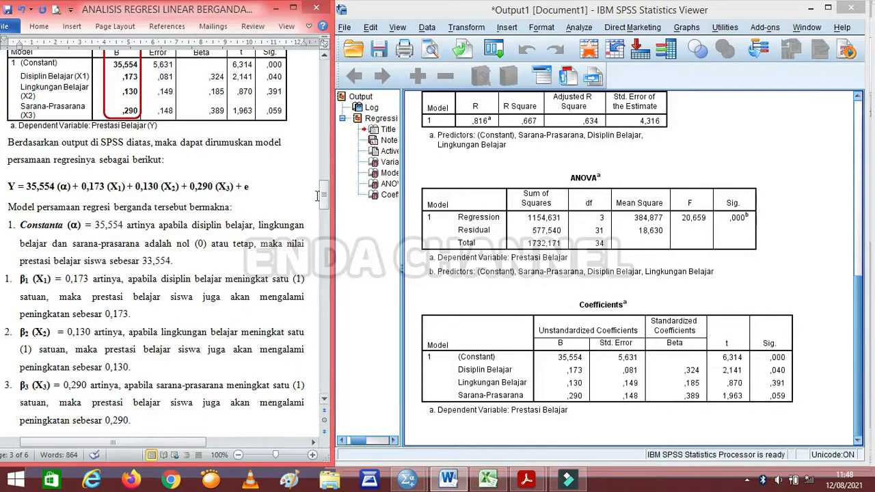
Examine the t and Sig. columns of the Coefficients table under B. Pengujian Hipotesis Secara Parsial (Uji-t)
left_click_drag(326, 201, 326, 188)
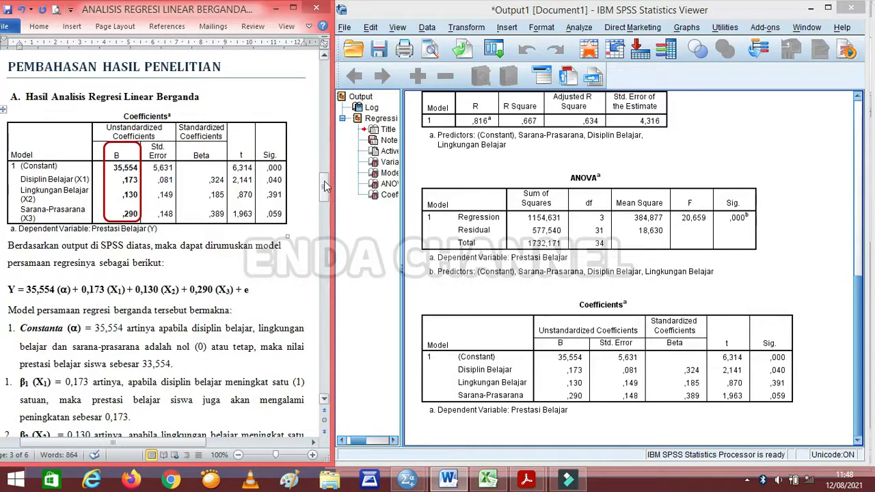
left_click_drag(326, 180, 326, 238)
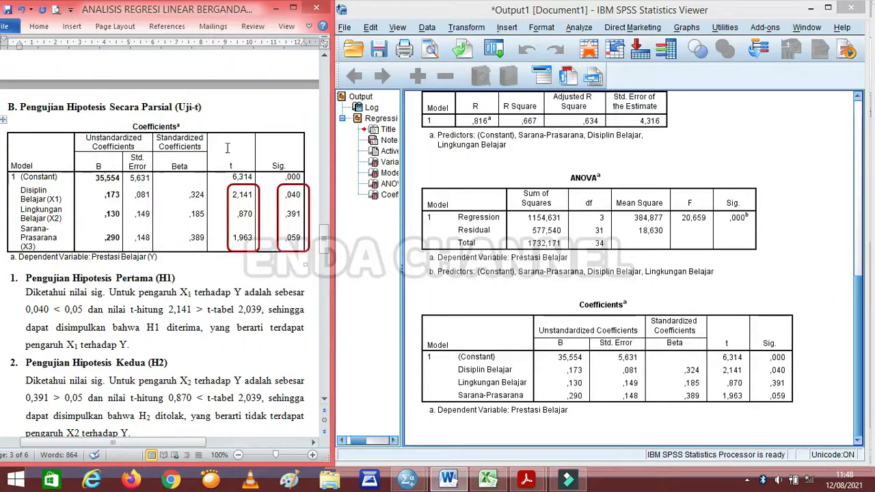
left_click_drag(325, 240, 325, 248)
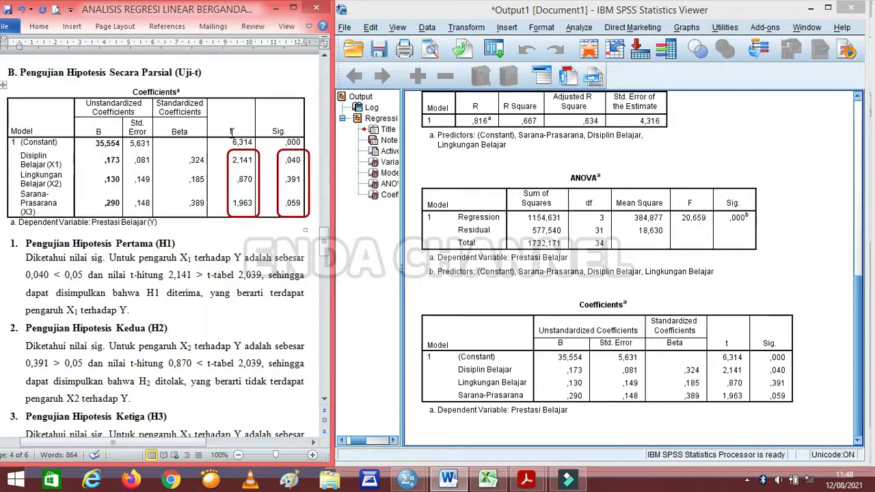
left_click_drag(231, 131, 240, 208)
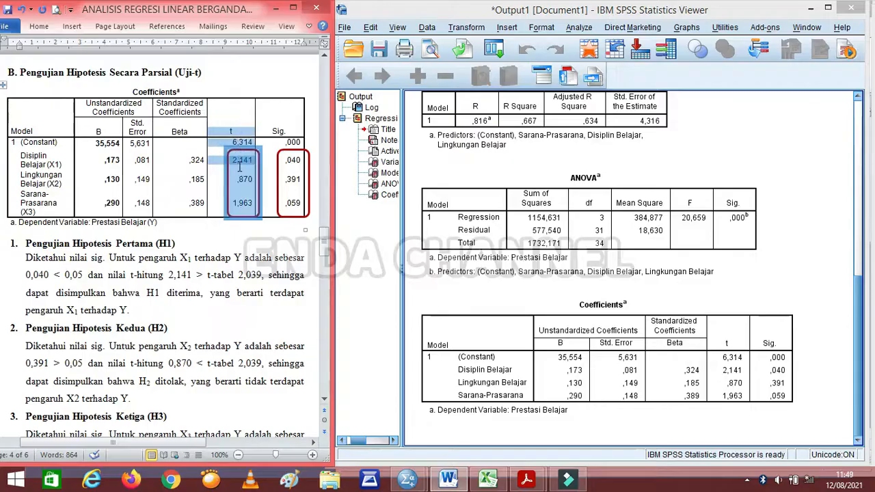
left_click_drag(240, 131, 244, 191)
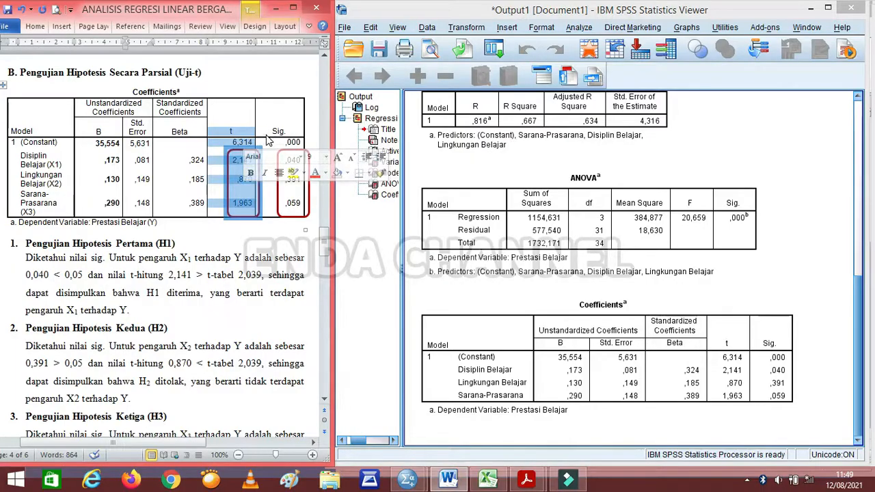
left_click(288, 131)
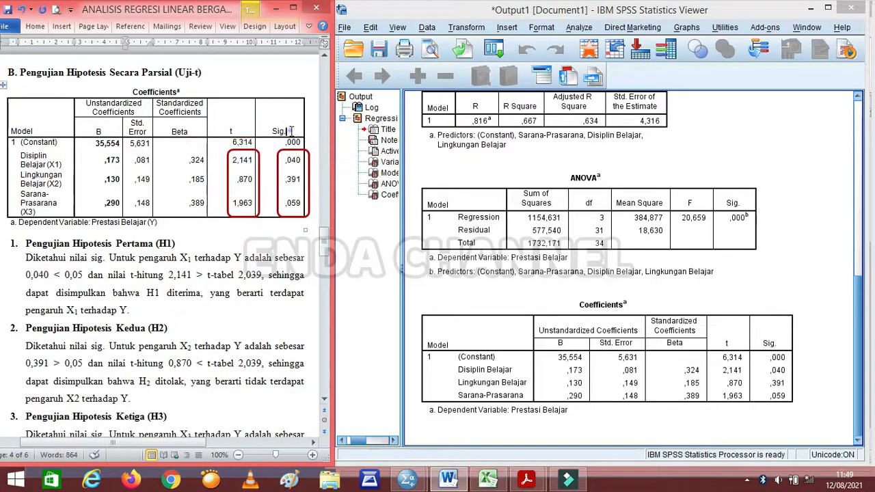
left_click_drag(274, 130, 301, 132)
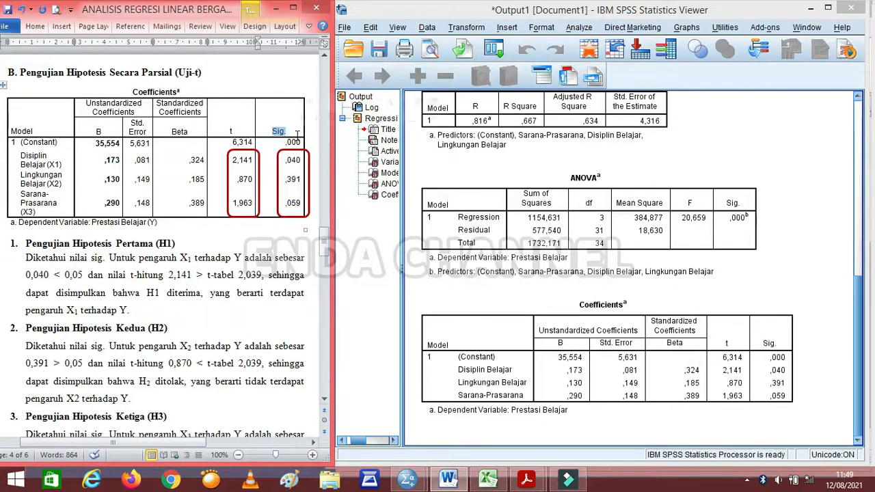
left_click(314, 139)
Read Pengujian Hipotesis Pertama (H1), comparing its sig. and t-hitung values with the X1 row of the Coefficients table and with t-tabel
left_click_drag(325, 243, 324, 248)
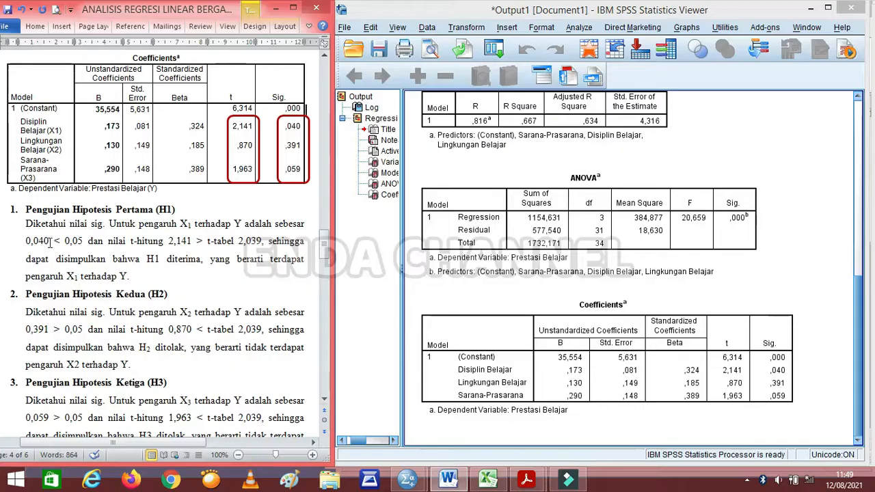
left_click_drag(50, 241, 27, 241)
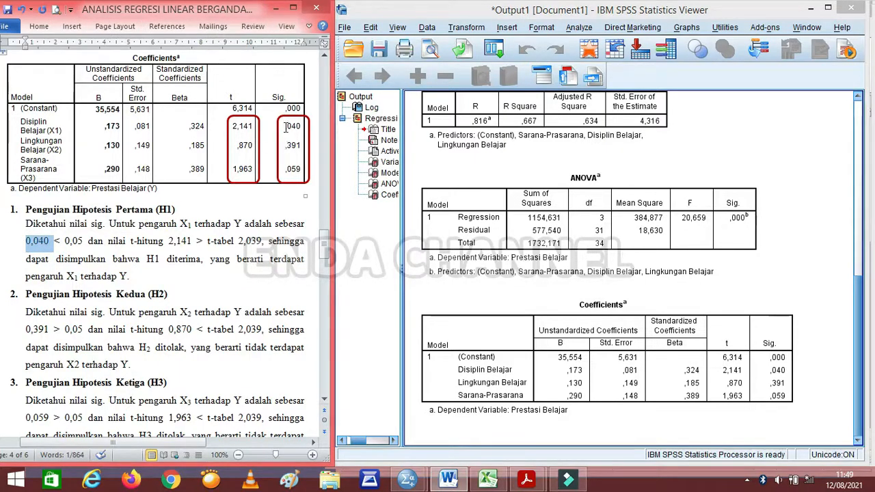
left_click_drag(285, 126, 300, 126)
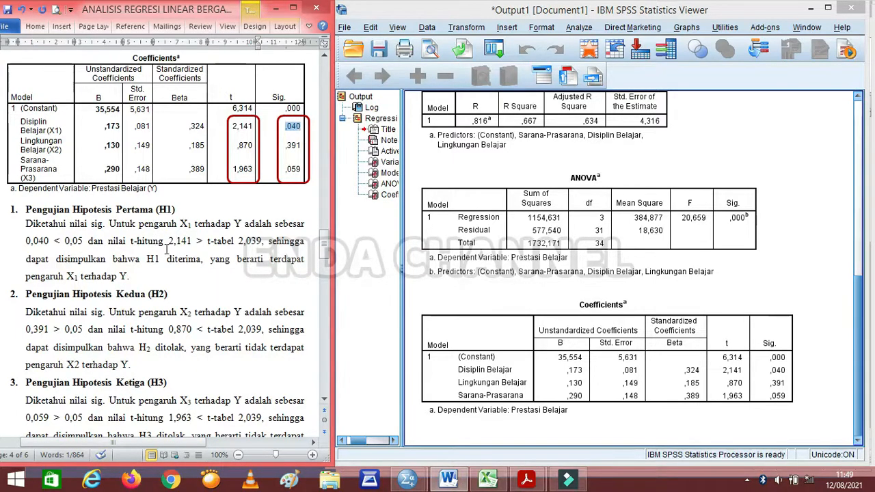
left_click_drag(169, 243, 190, 243)
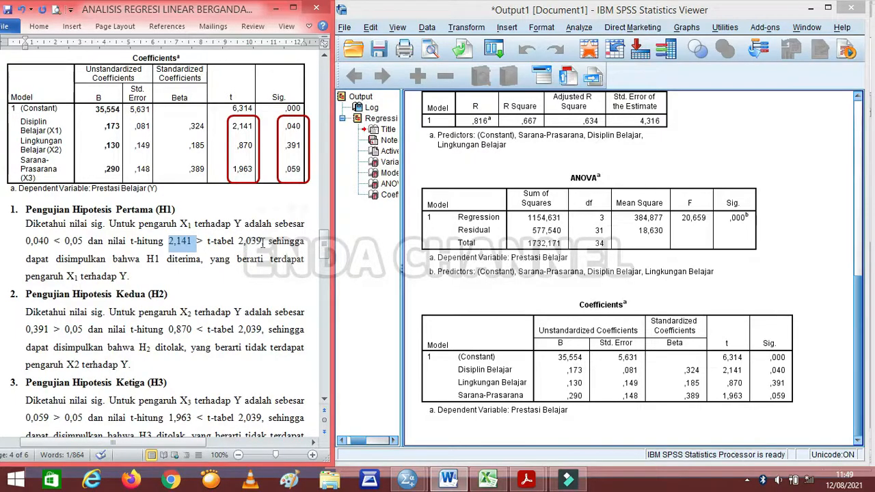
left_click_drag(268, 243, 185, 285)
left_click(146, 282)
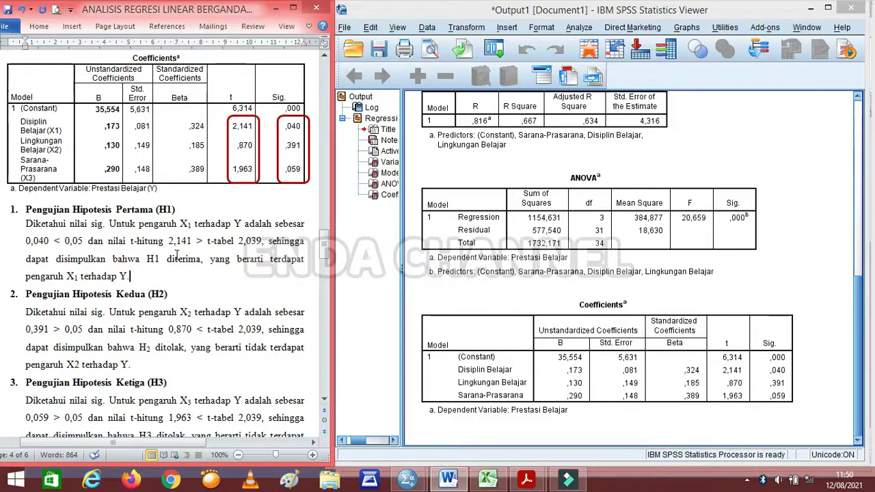
Switch to tabel-t.pdf in Acrobat Reader and trace the df 31 row across to the 0.050 column to find the H1 t-tabel value
double_click(251, 241)
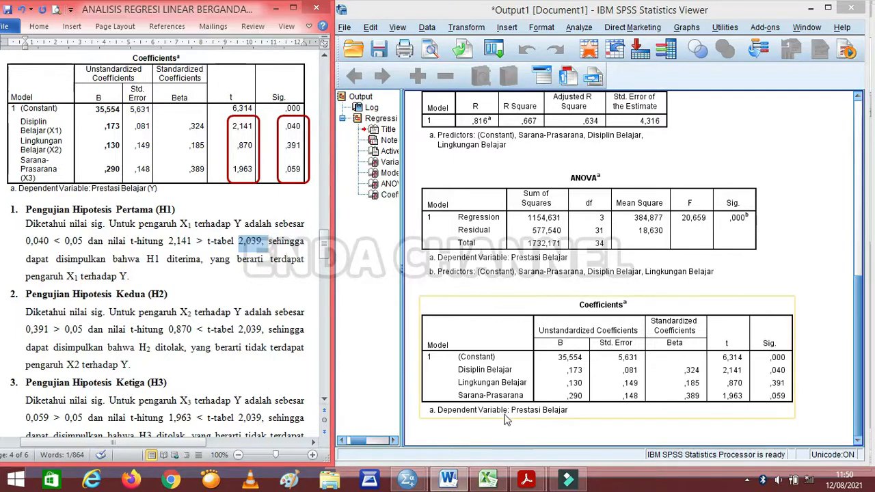
mouse_move(514, 471)
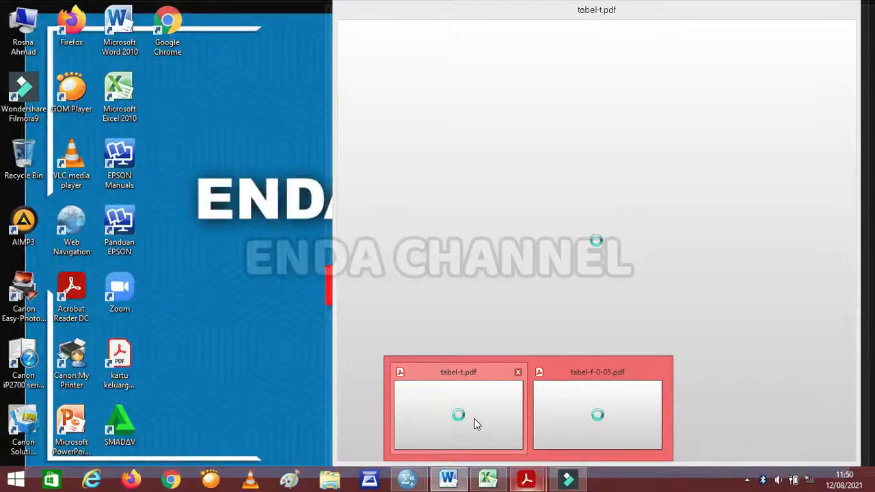
left_click(476, 424)
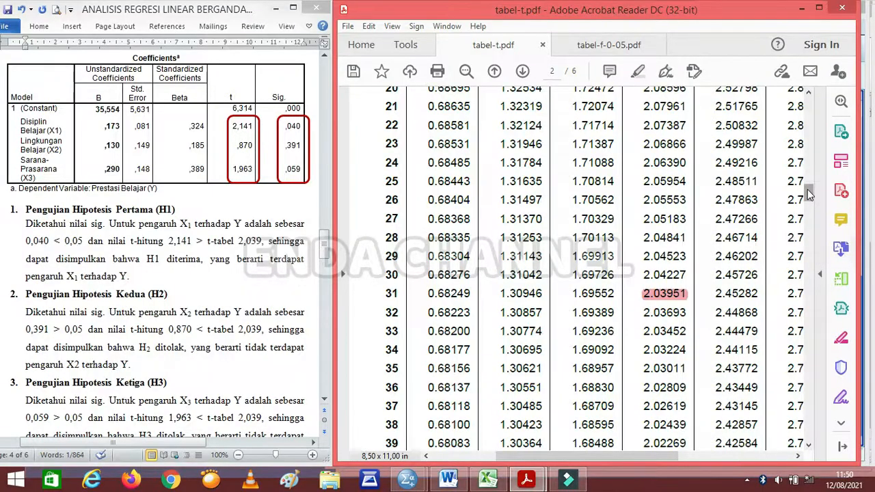
left_click_drag(809, 196, 806, 167)
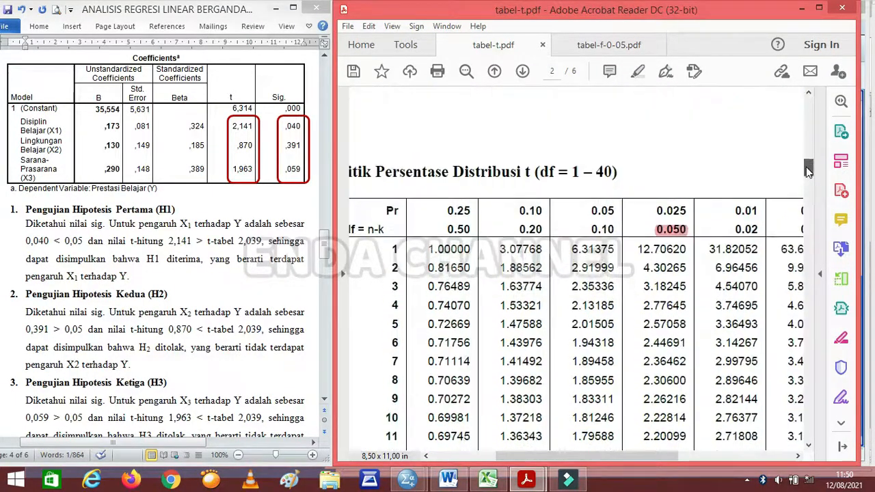
left_click_drag(593, 464, 585, 464)
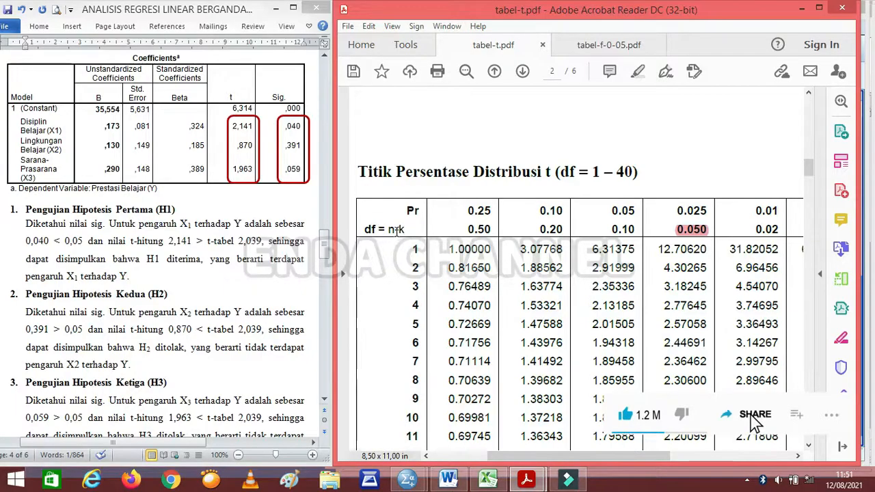
scroll(469, 216, "down", 1)
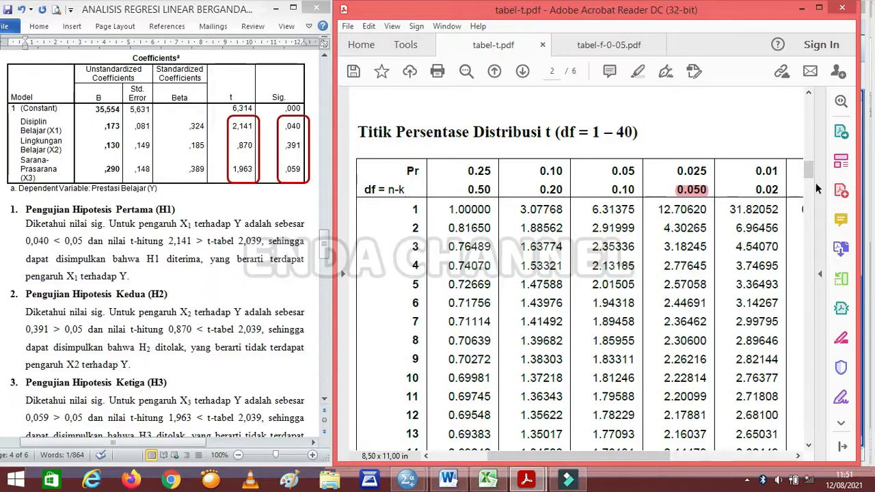
left_click_drag(809, 177, 807, 196)
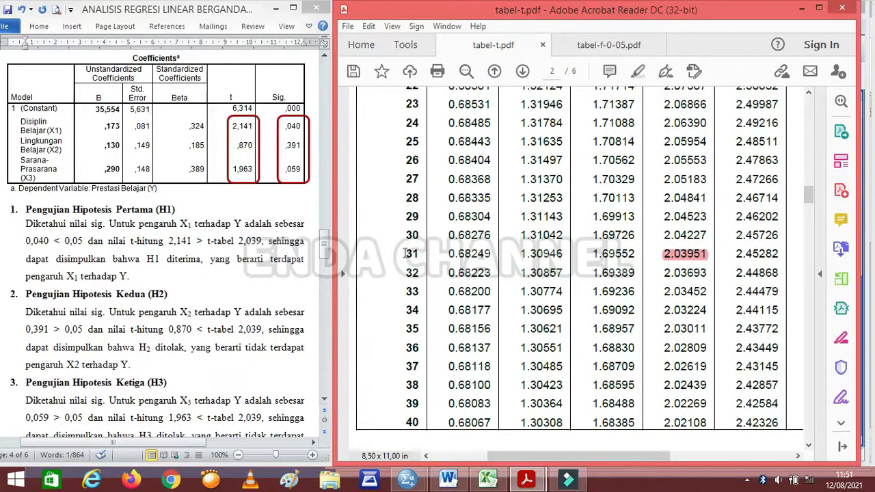
left_click_drag(408, 250, 658, 257)
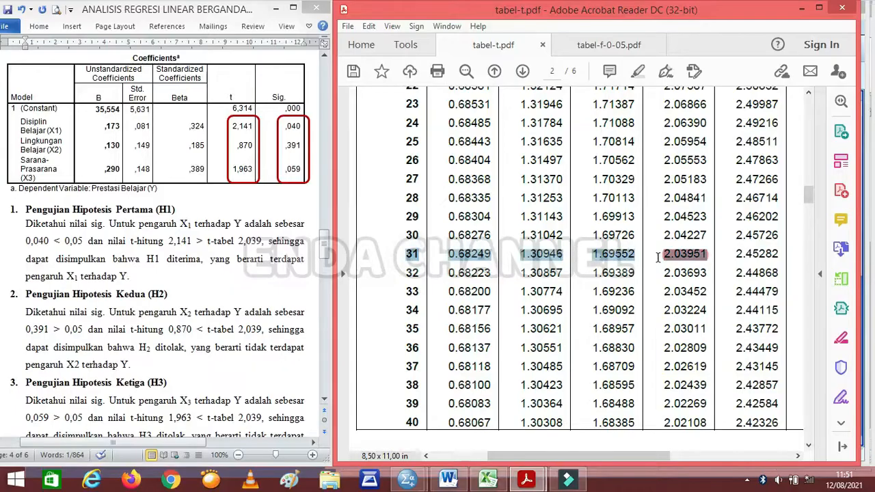
left_click_drag(716, 255, 717, 255)
Enlarge the t-table window and compare the probability rows for Uji Hipotesis Satu Arah and Dua Arah, singling out the two-sided 0.050 column
left_click_drag(808, 195, 808, 176)
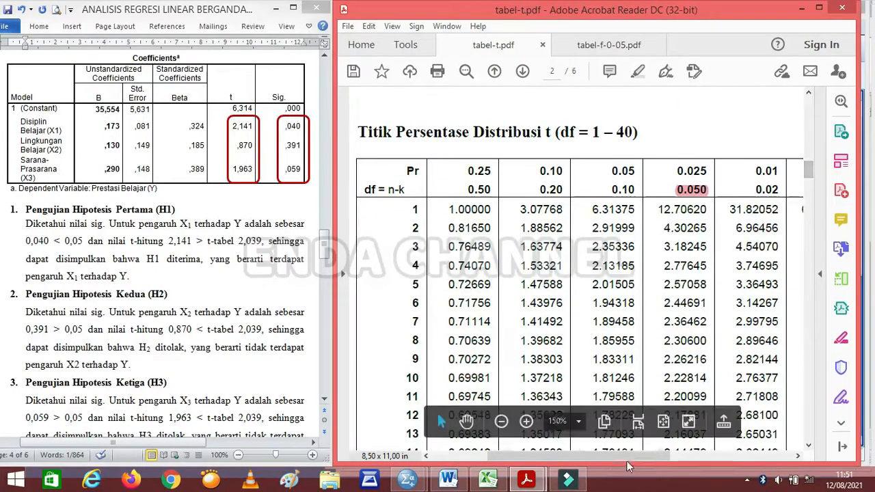
left_click_drag(625, 462, 761, 445)
left_click(820, 8)
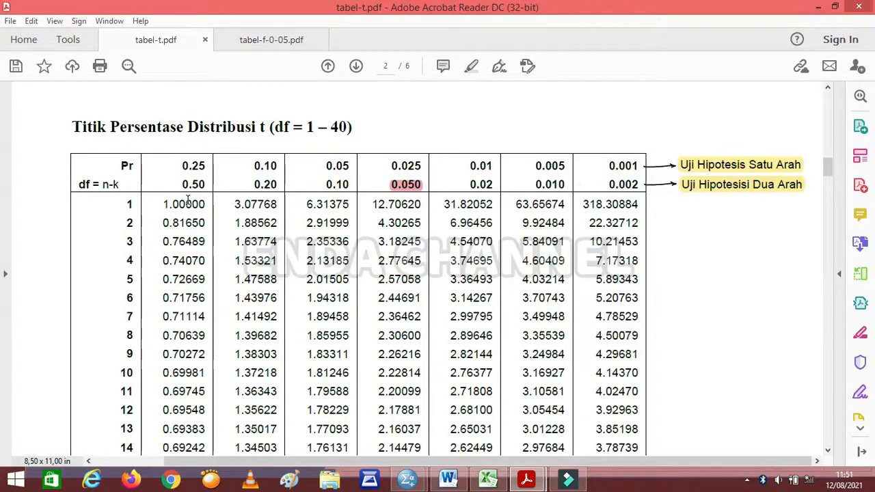
left_click_drag(177, 165, 640, 167)
left_click(740, 167)
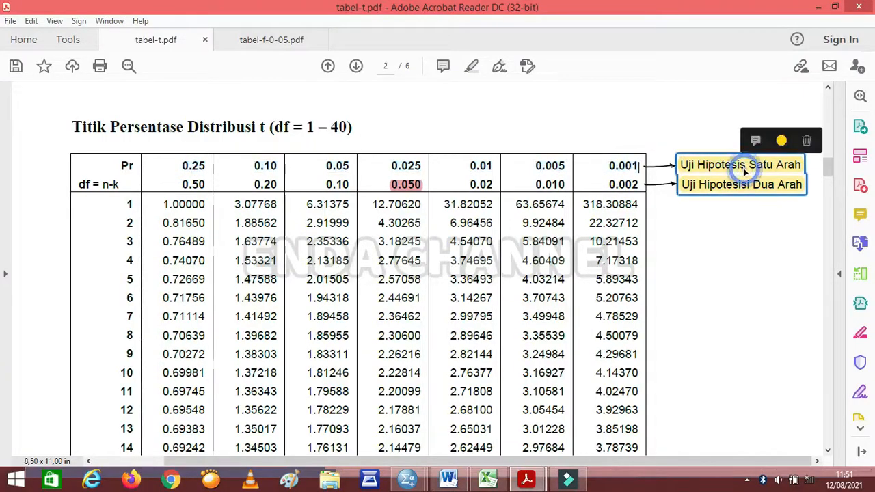
left_click(745, 233)
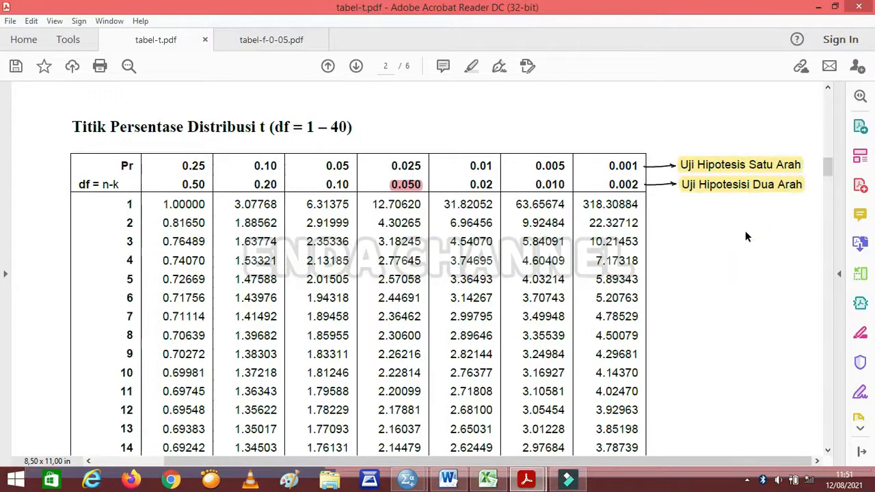
left_click_drag(182, 189, 643, 186)
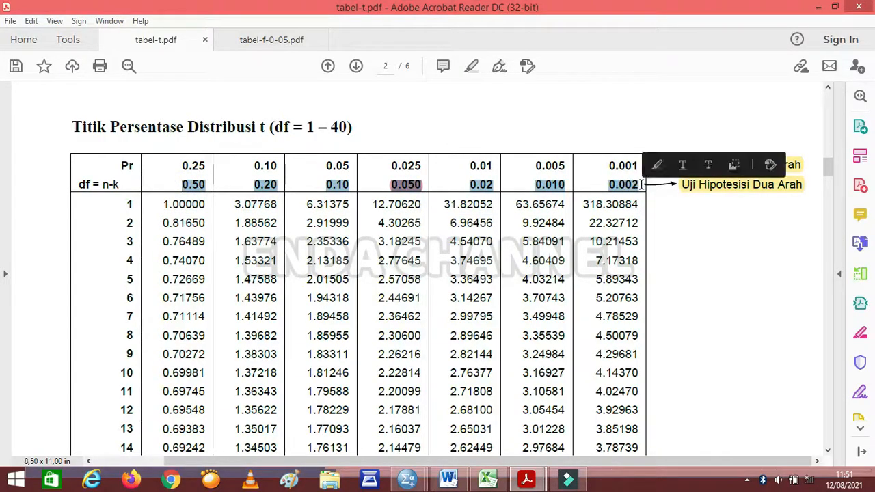
left_click(726, 199)
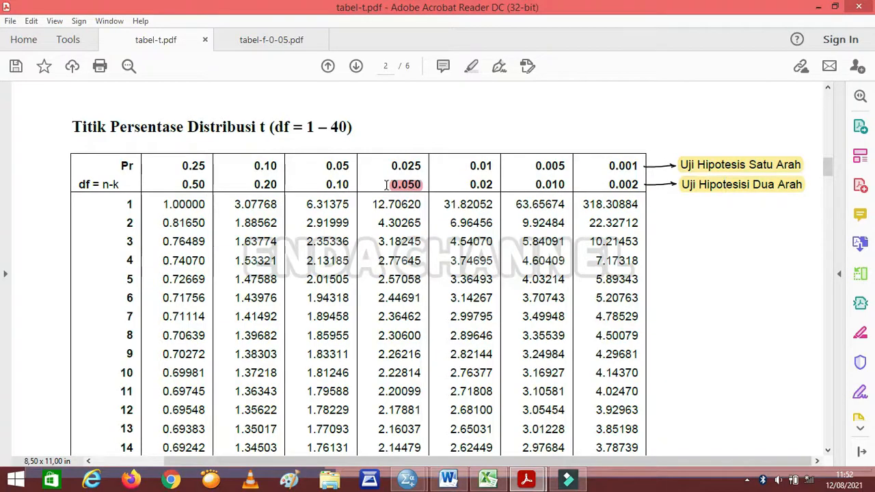
left_click(411, 186)
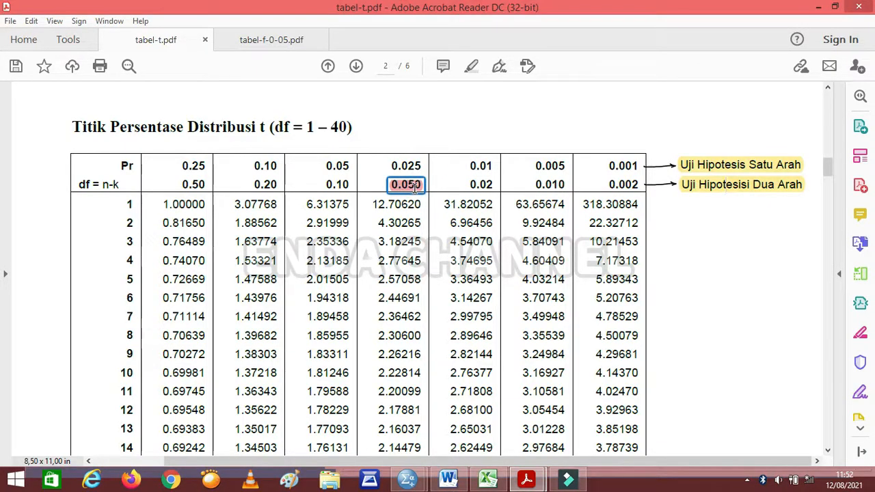
Look up df 31 in the two-sided 0.050 column, minimize the t table and match the value with the t-tabel figure in H1
left_click_drag(828, 166, 830, 197)
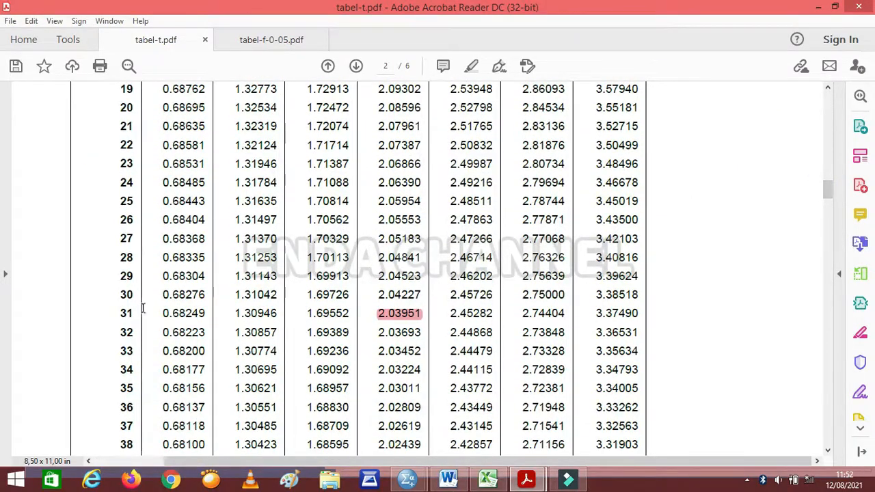
left_click_drag(121, 314, 408, 320)
left_click(408, 318)
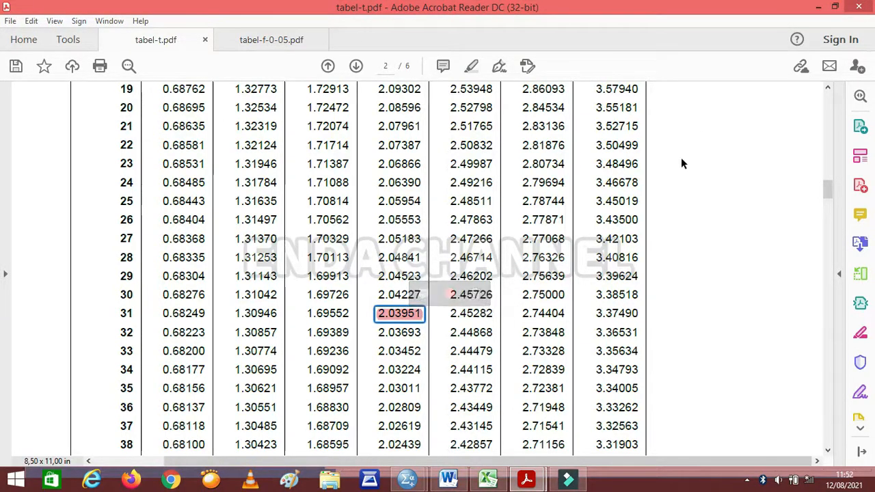
scroll(827, 189, "up", 3)
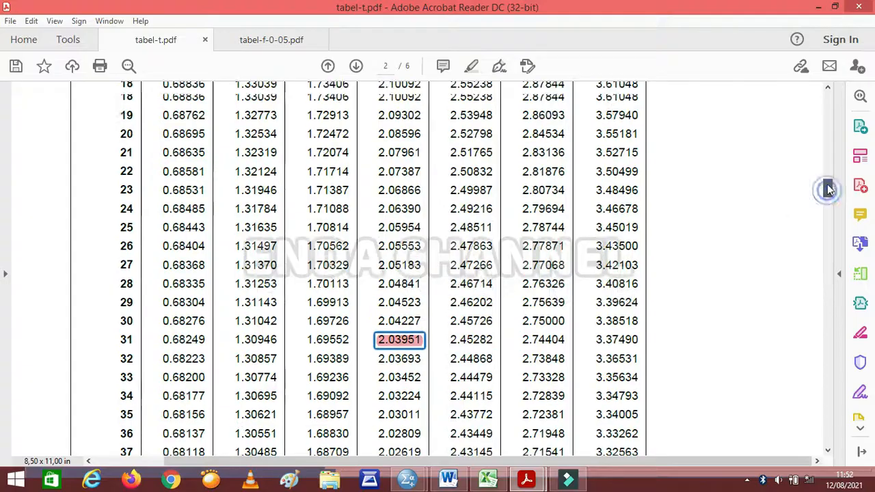
scroll(828, 192, "down", 4)
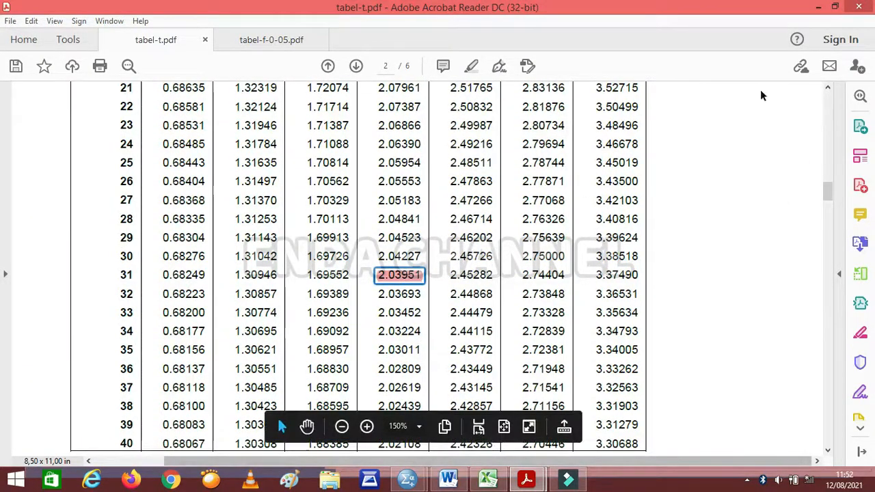
left_click(818, 7)
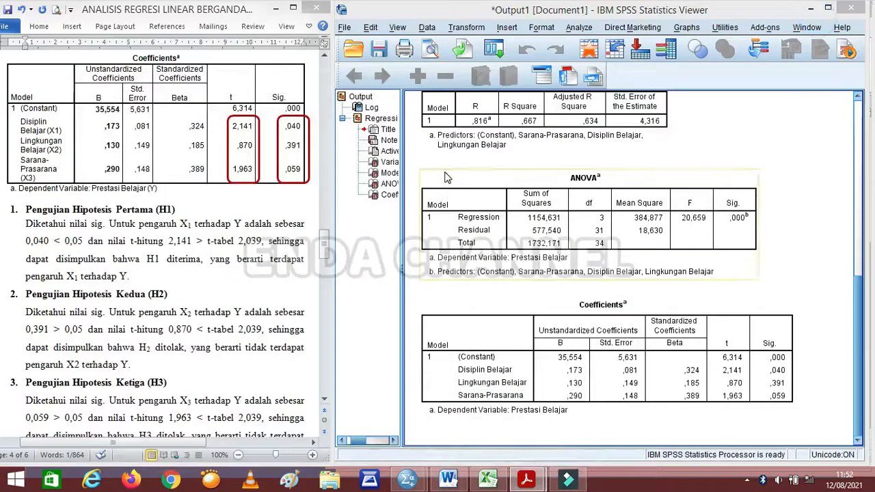
double_click(243, 243)
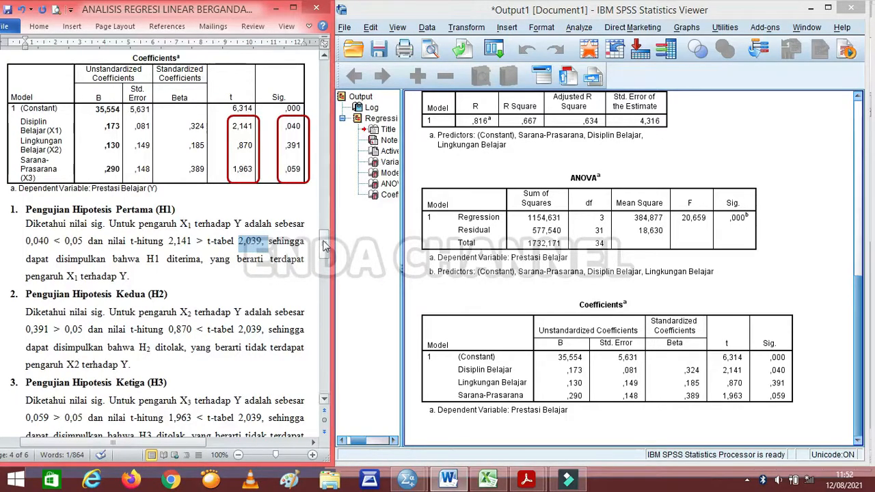
Read Pengujian Hipotesis Kedua (H2), comparing its sig. value and t-hitung with the X2 row of the Coefficients table, 0,05 and t-tabel
left_click_drag(325, 237, 326, 250)
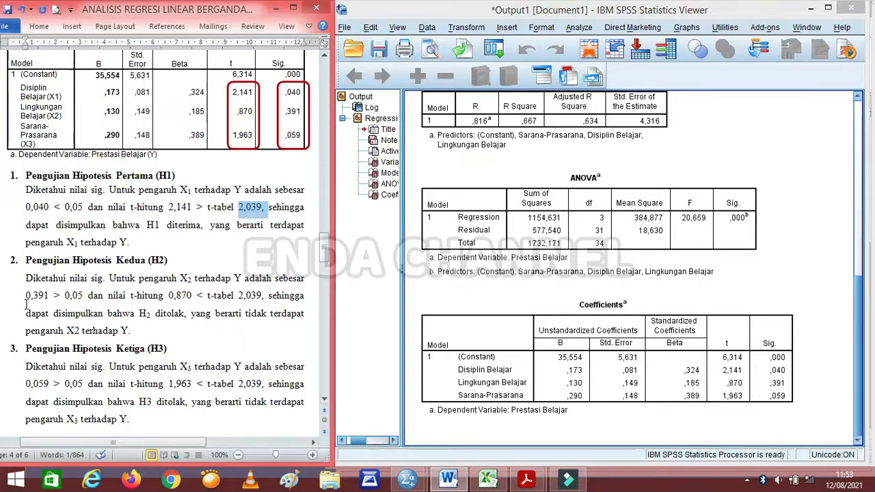
left_click_drag(26, 295, 47, 298)
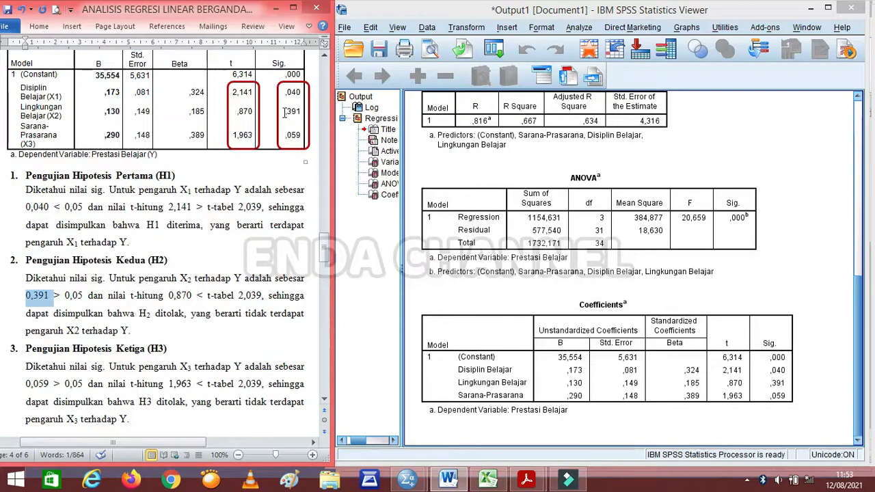
left_click_drag(285, 111, 301, 112)
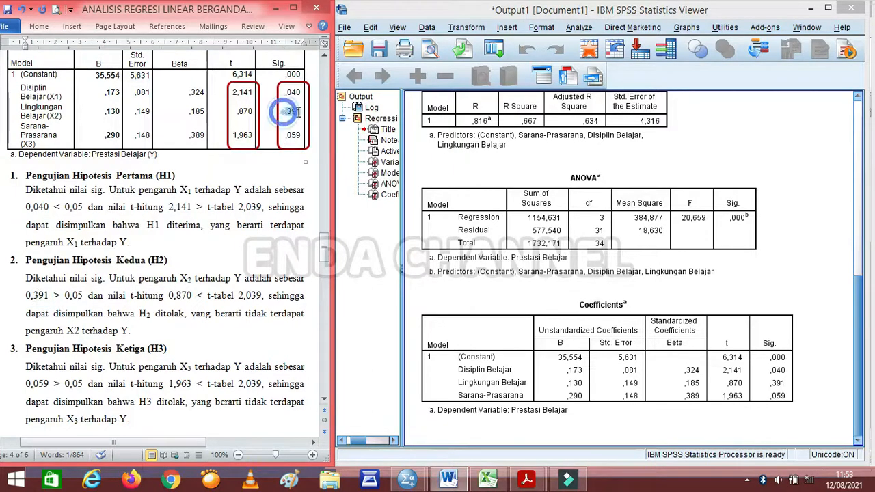
left_click(55, 296)
left_click_drag(65, 297, 82, 303)
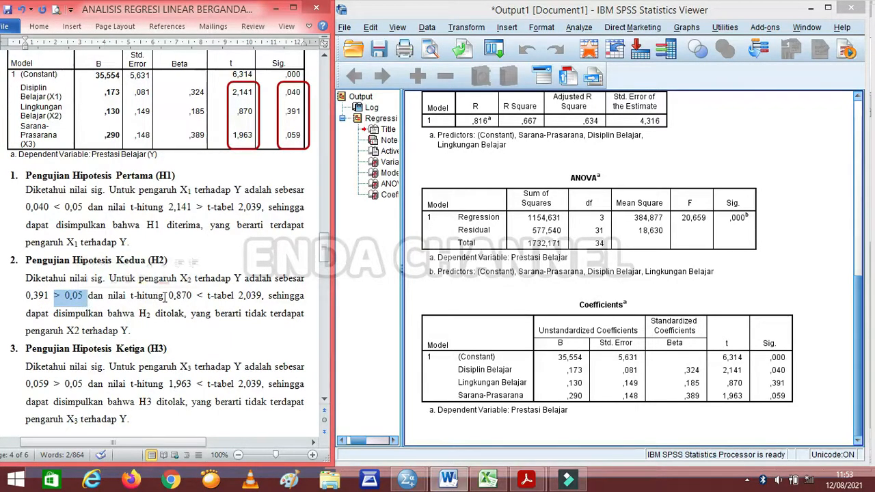
left_click_drag(169, 296, 264, 299)
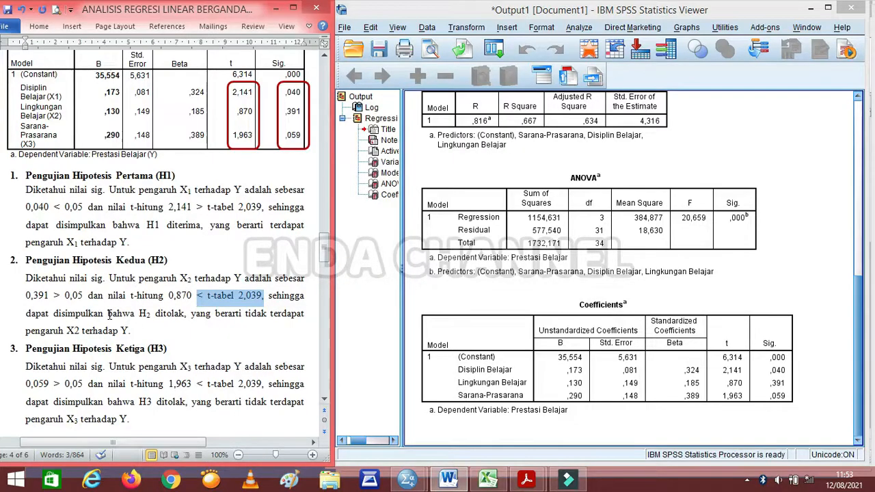
left_click_drag(107, 314, 183, 313)
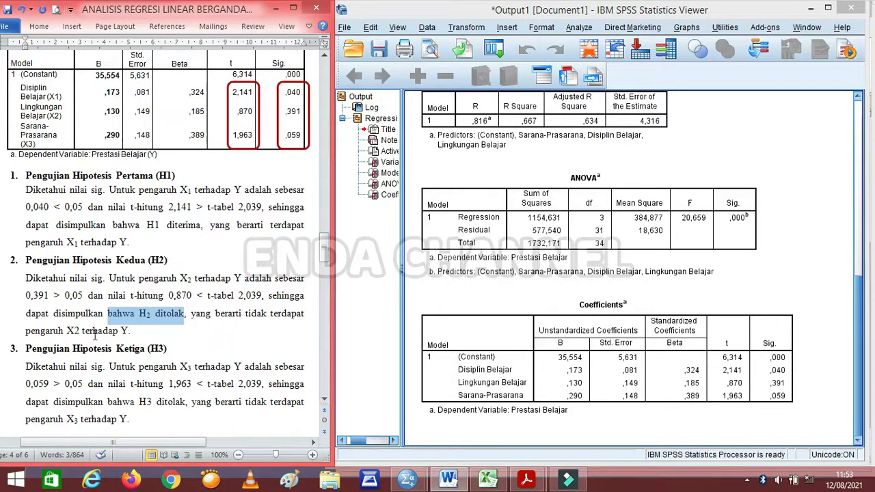
left_click_drag(66, 330, 118, 332)
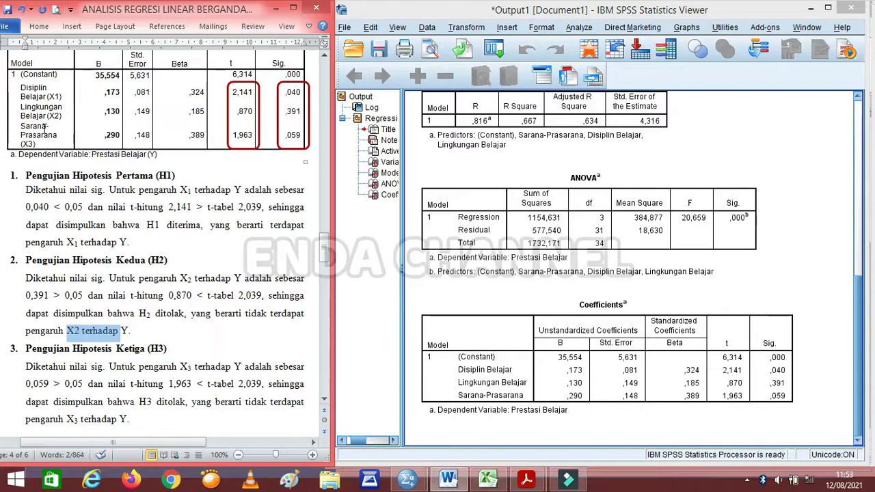
left_click(123, 331)
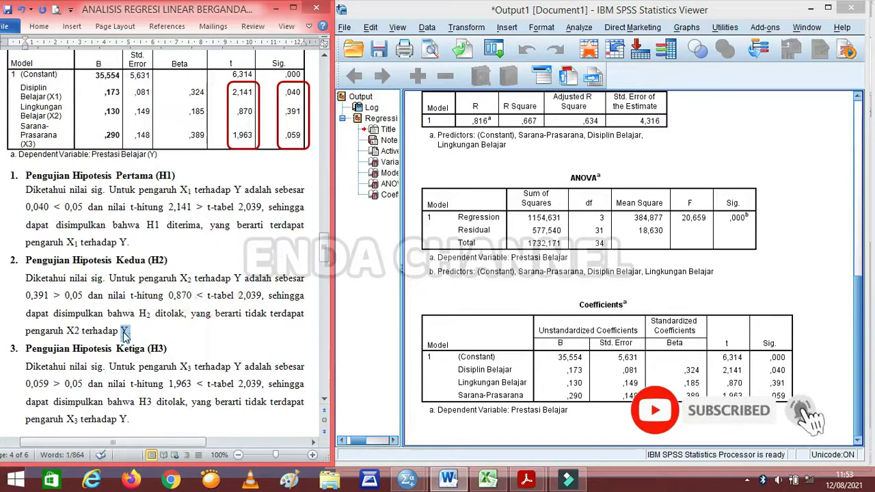
left_click(138, 334)
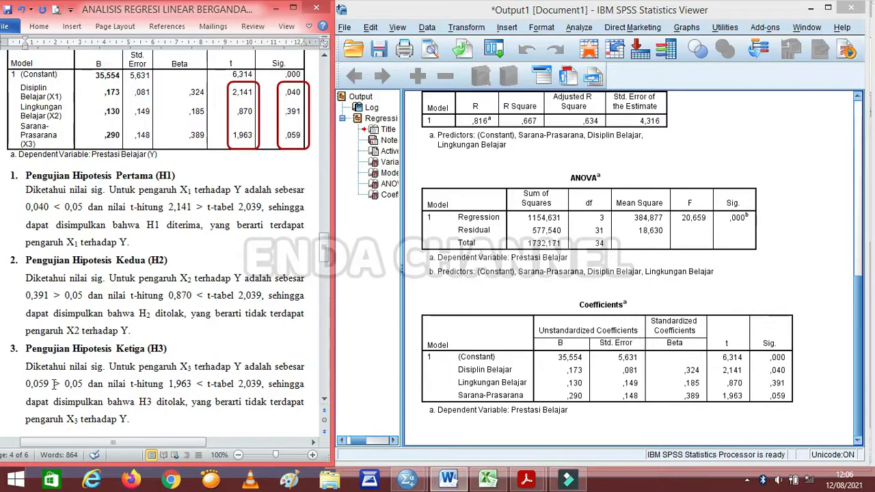
Read Pengujian Hipotesis Ketiga (H3), checking its sig. and t-hitung values against 0,05, t-tabel and the X3 row of the Coefficients table
left_click_drag(54, 384, 66, 384)
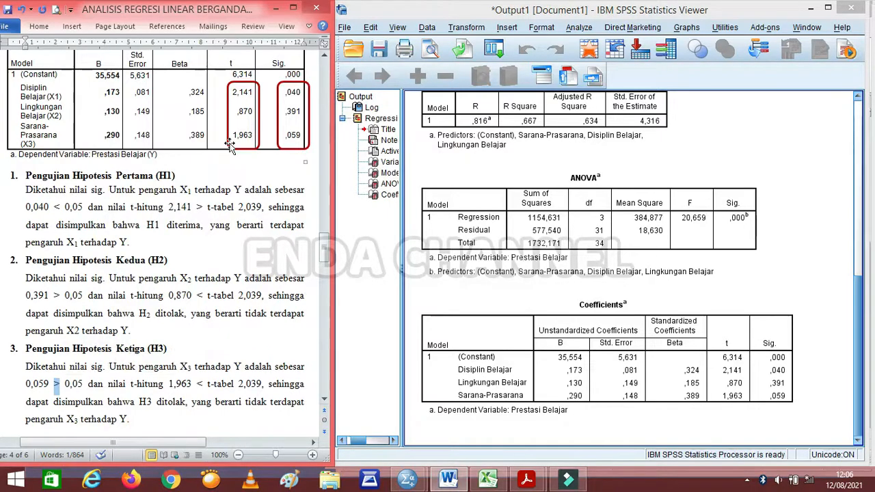
left_click_drag(234, 136, 255, 136)
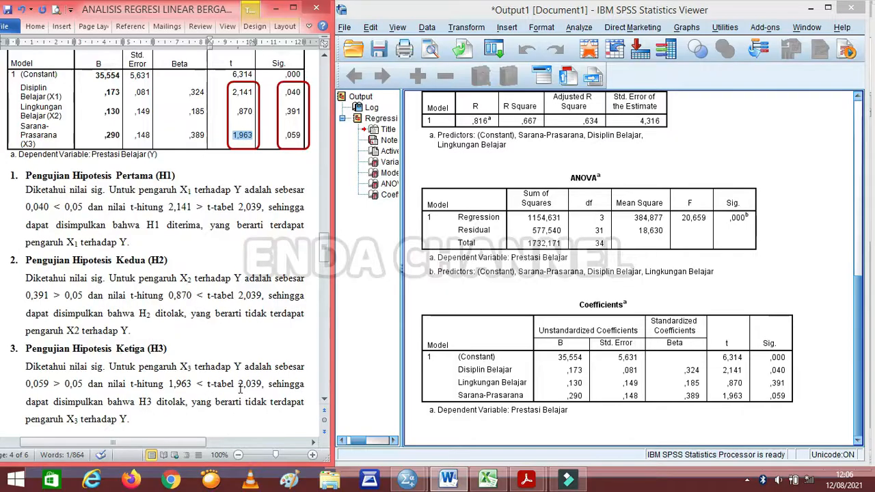
left_click_drag(239, 388, 250, 388)
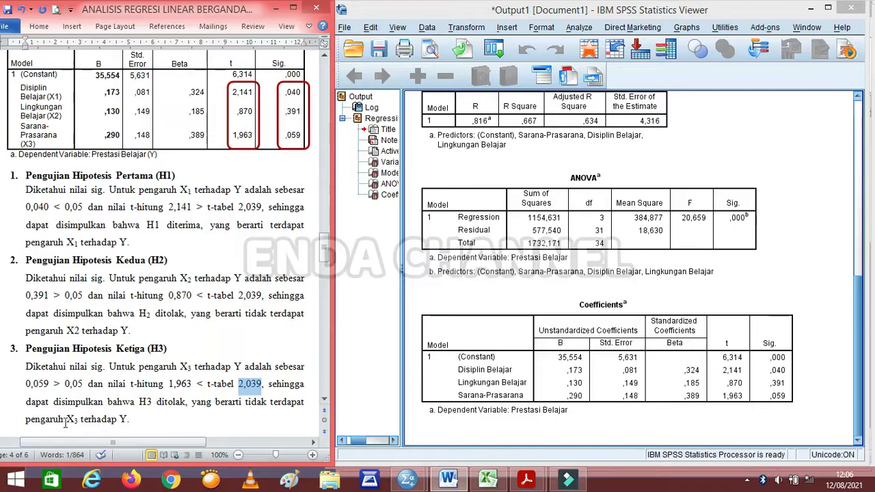
left_click_drag(67, 420, 130, 421)
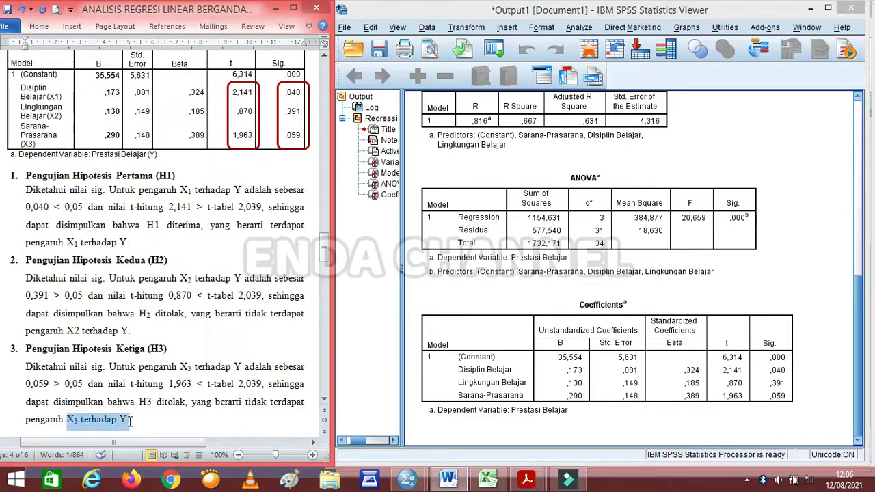
left_click(161, 423)
scroll(204, 250, "up", 2)
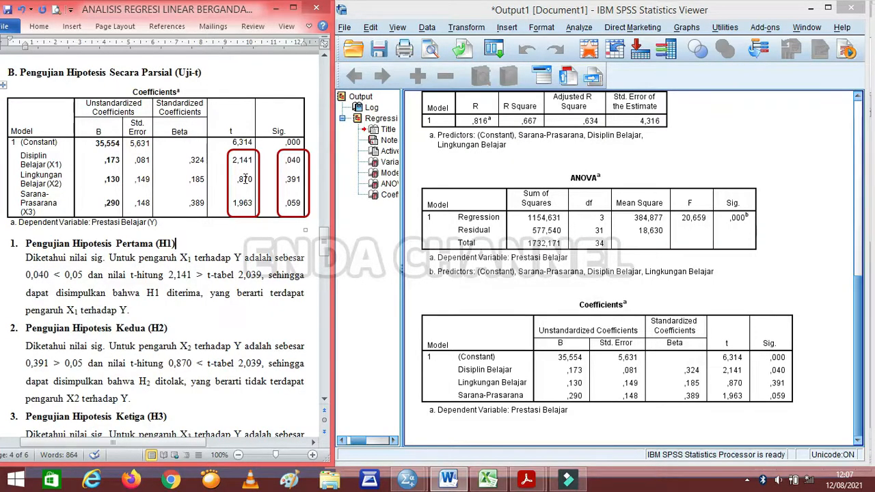
Go to section C, Pengujian Hipotesis Secara Simultan (Uji-F), and match its ANOVA table with the ANOVA table in the SPSS output
left_click_drag(326, 238, 330, 290)
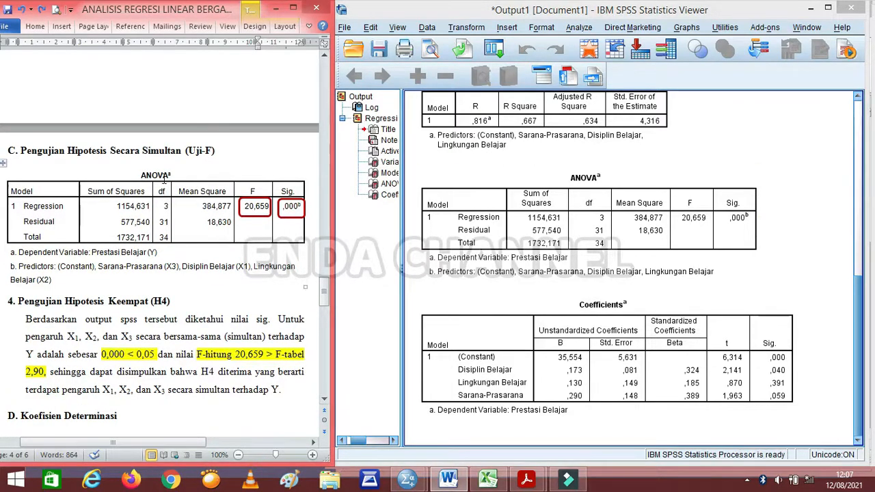
left_click(186, 173)
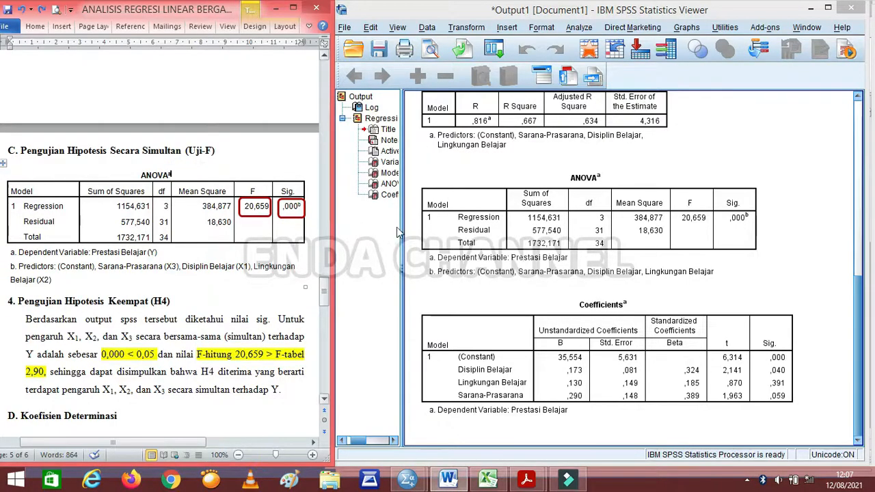
left_click(454, 214)
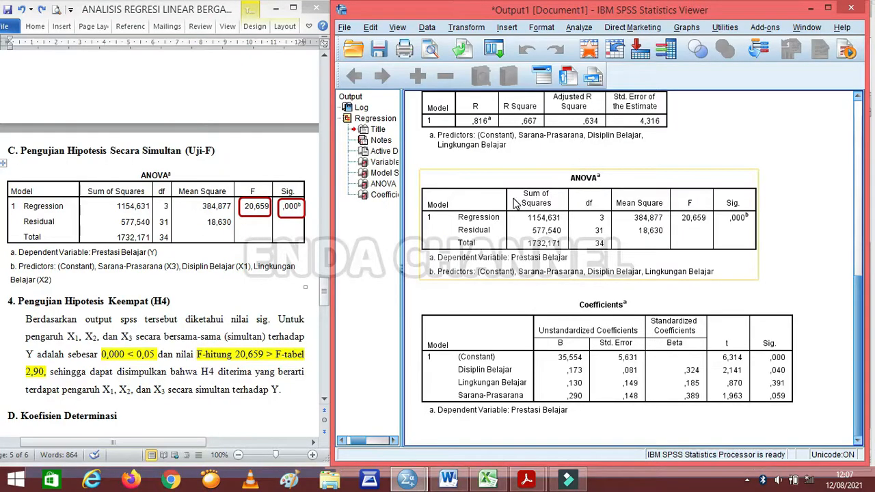
left_click(242, 231)
Single out the F column and the Sig. column of the ANOVA table in section C to examine the regression row
left_click_drag(323, 296, 323, 297)
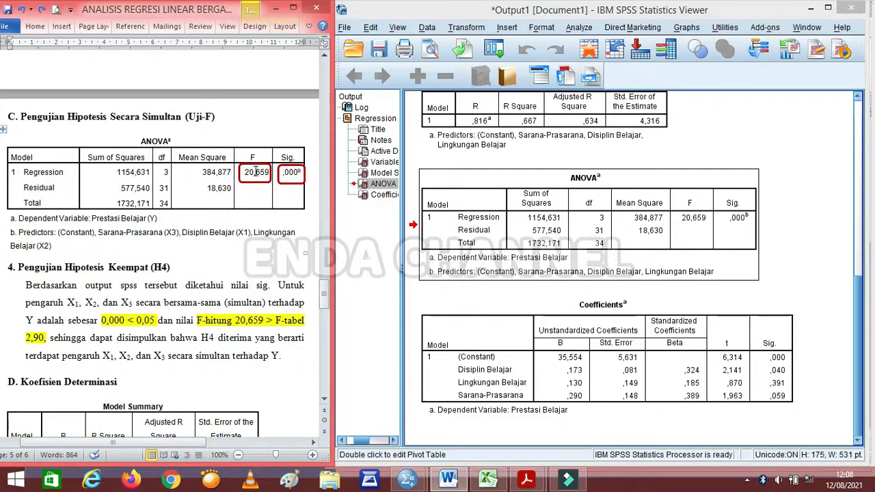
left_click_drag(247, 156, 264, 186)
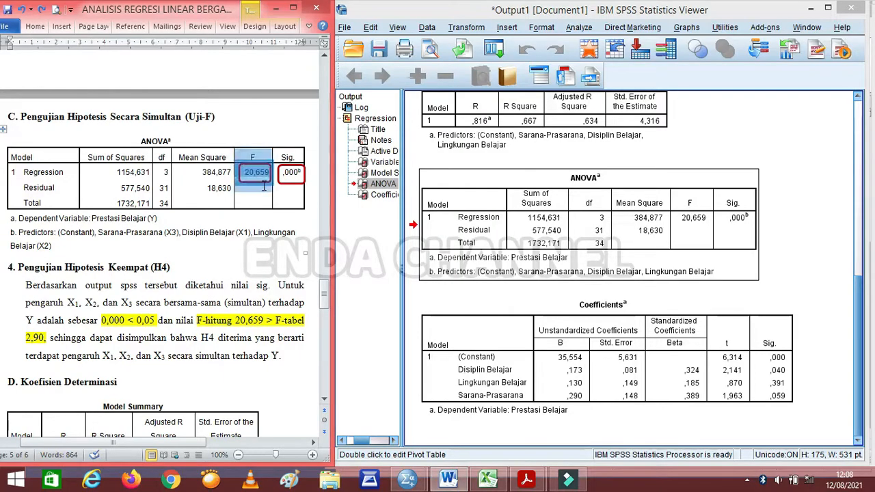
left_click(293, 130)
left_click_drag(283, 156, 301, 186)
left_click(294, 189)
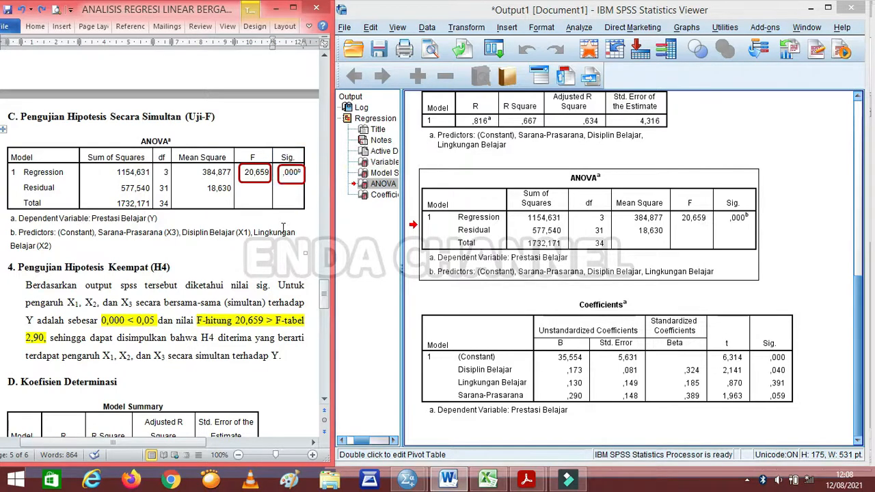
Read Pengujian Hipotesis Keempat (H4), checking its sig. value against 0,05, F-hitung against F-tabel, and the conclusion on X1, X2 and X3
left_click(325, 401)
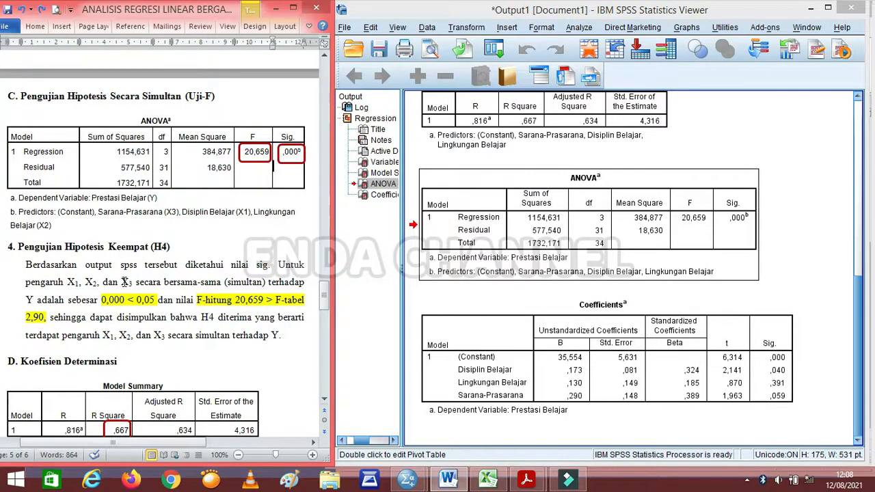
left_click(122, 282)
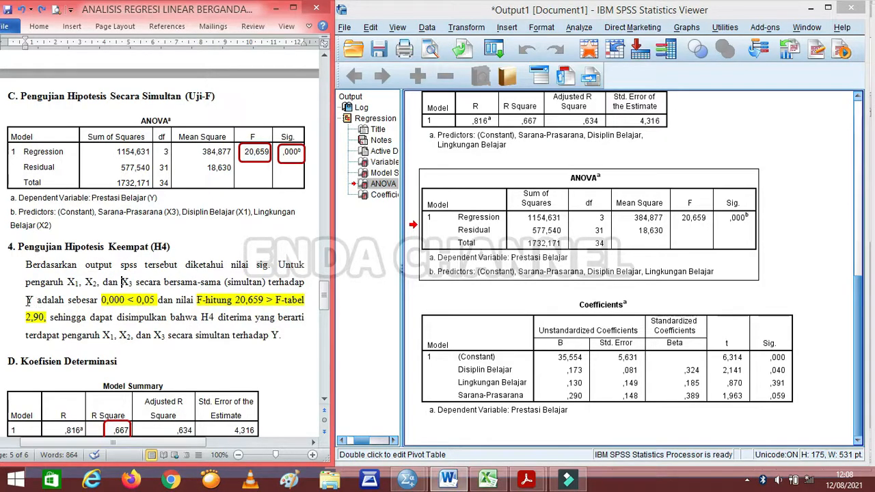
left_click_drag(100, 301, 155, 301)
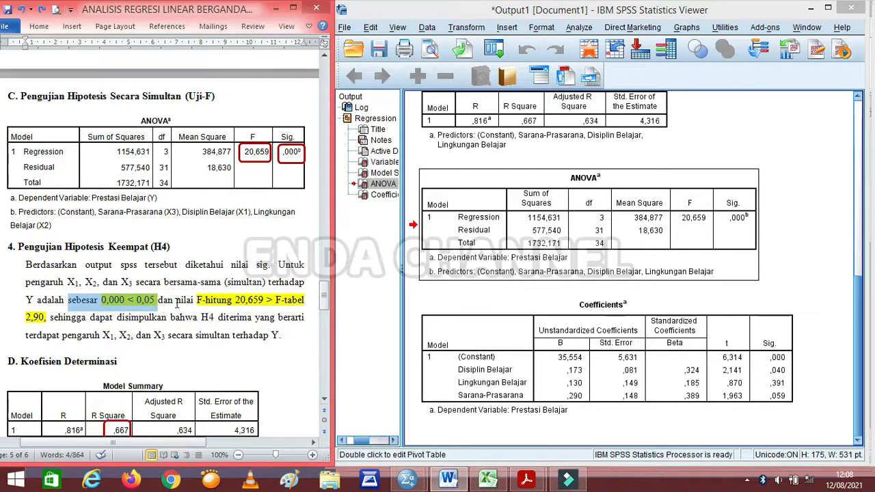
left_click_drag(198, 301, 233, 302)
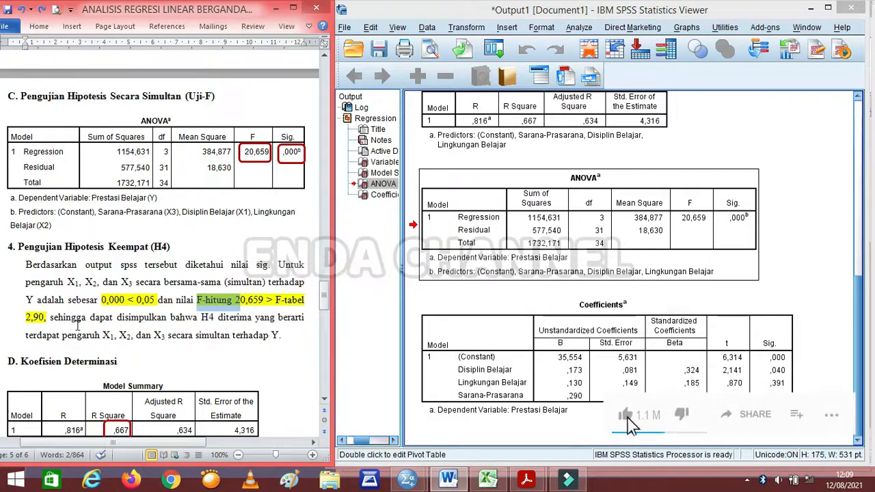
double_click(34, 318)
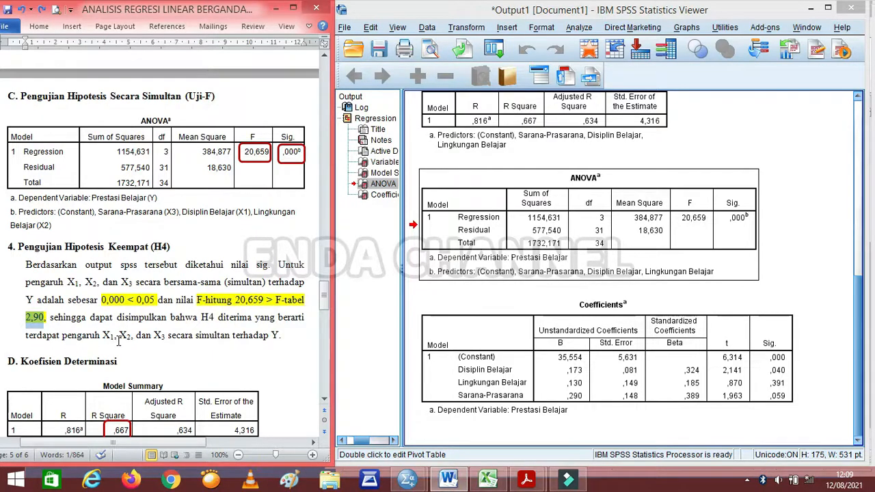
left_click_drag(102, 336, 285, 340)
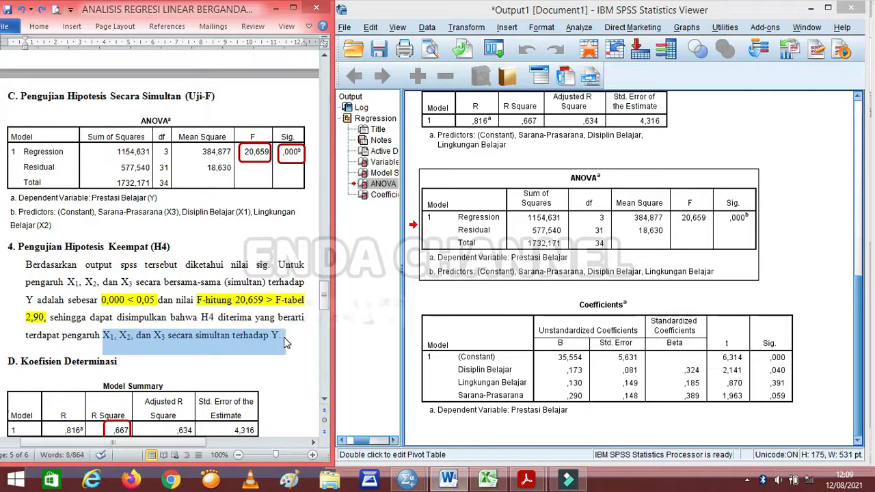
left_click(221, 340)
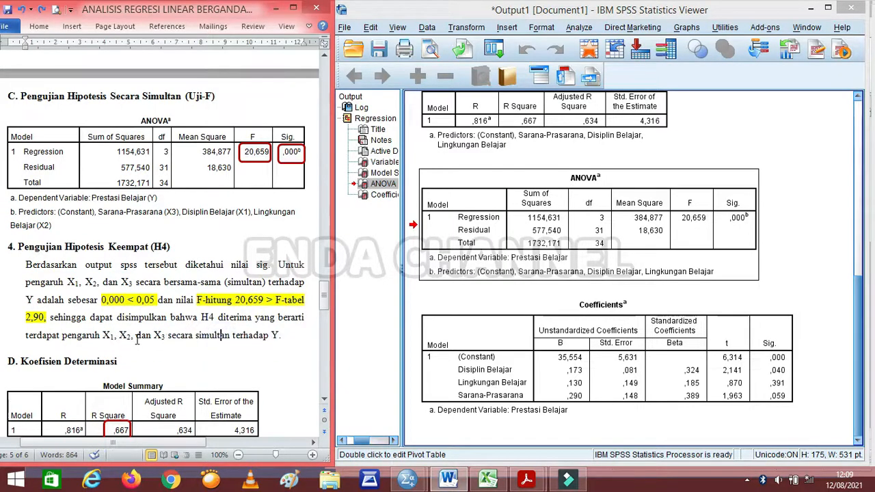
Mark the F-tabel figure in H4 and open tabel-f-0-05.pdf at the column and row headings of the F distribution table for 0,05
double_click(26, 318)
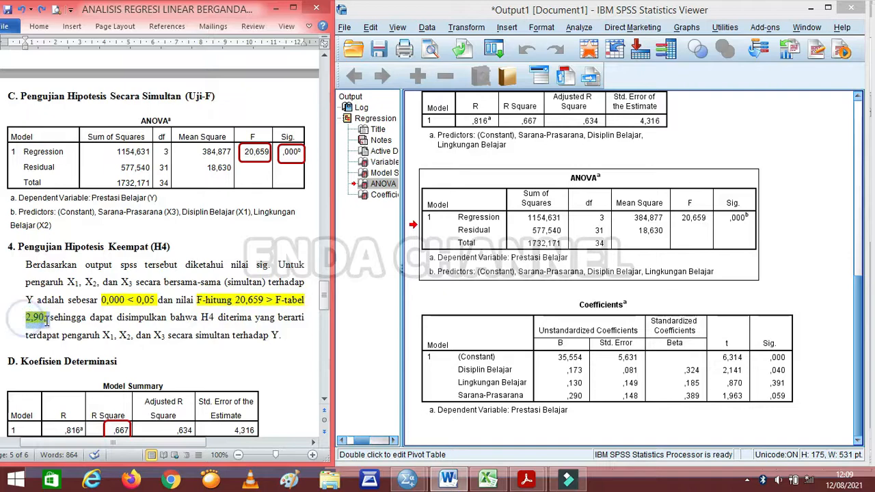
left_click(523, 482)
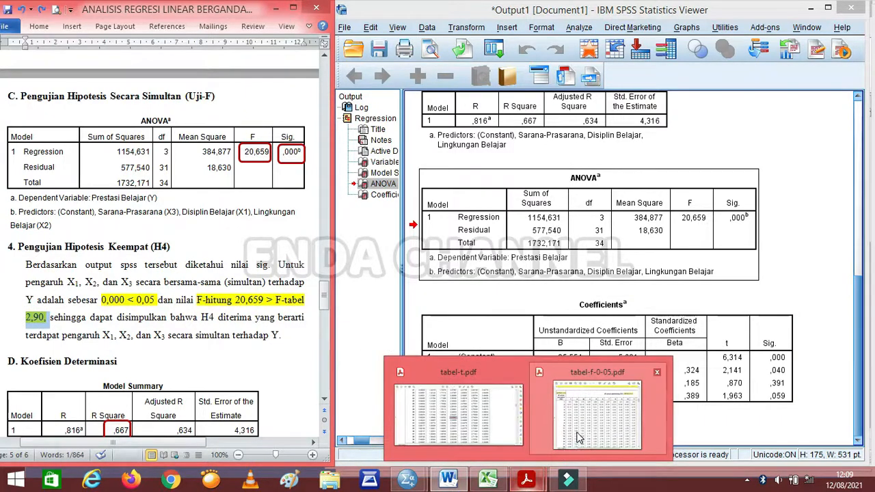
mouse_move(578, 436)
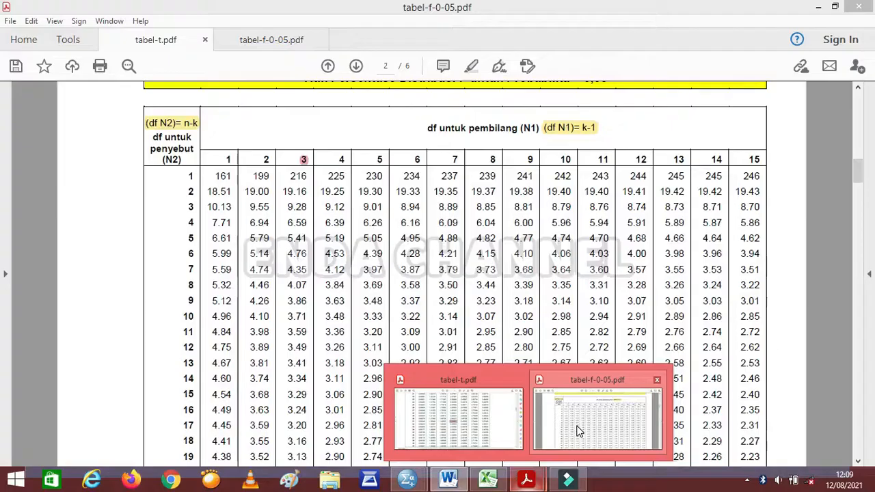
left_click(577, 430)
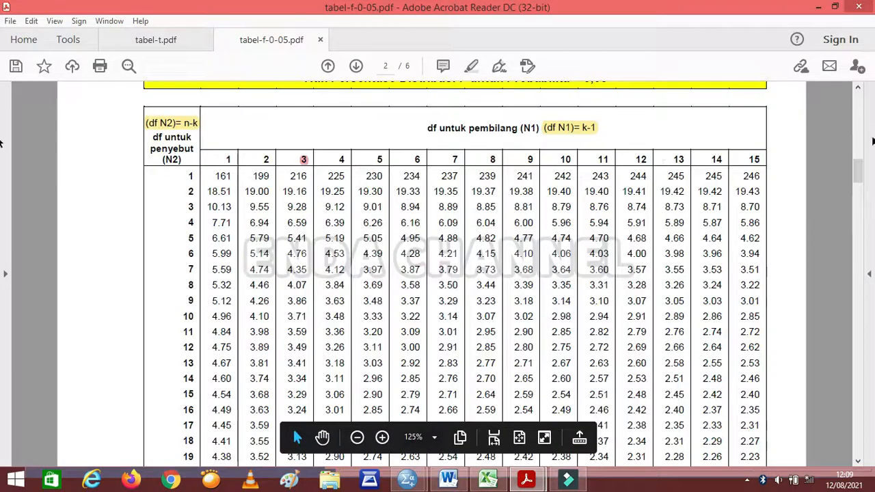
scroll(858, 173, "up", 3)
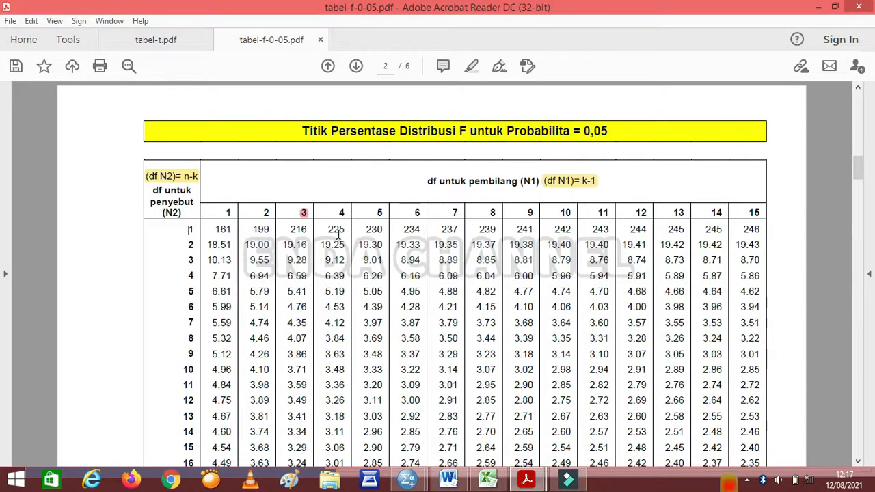
Look up the F-table value for df N1 = 3 and df N2 = 31
left_click(303, 215)
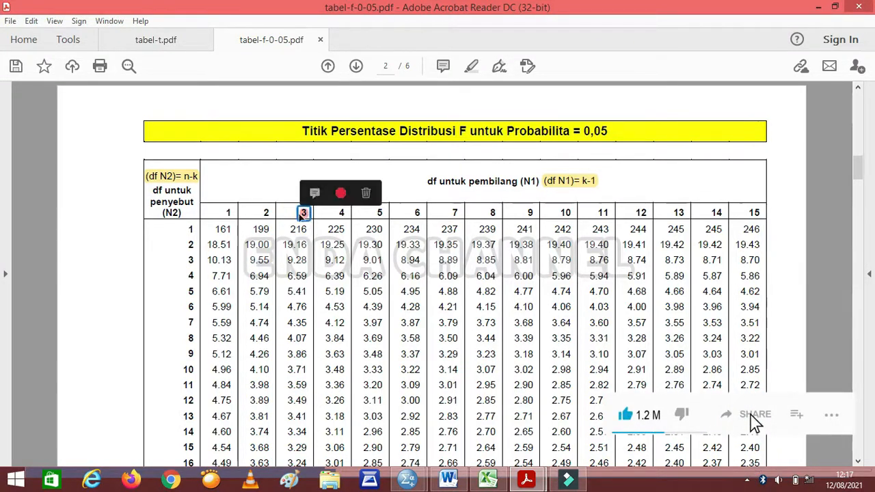
left_click_drag(859, 174, 859, 192)
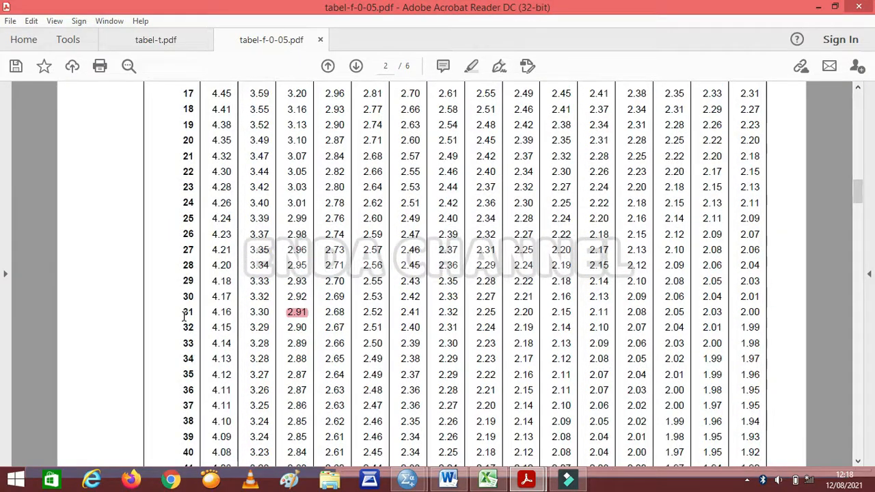
left_click_drag(183, 312, 295, 315)
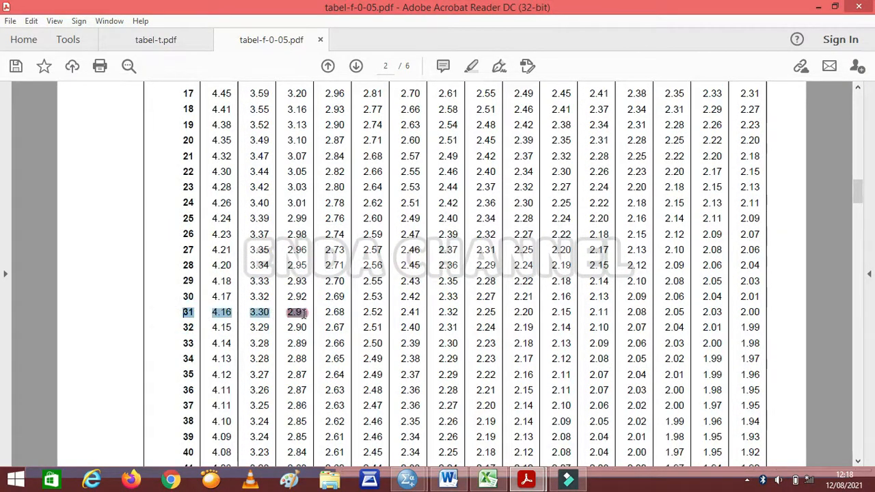
left_click(307, 314)
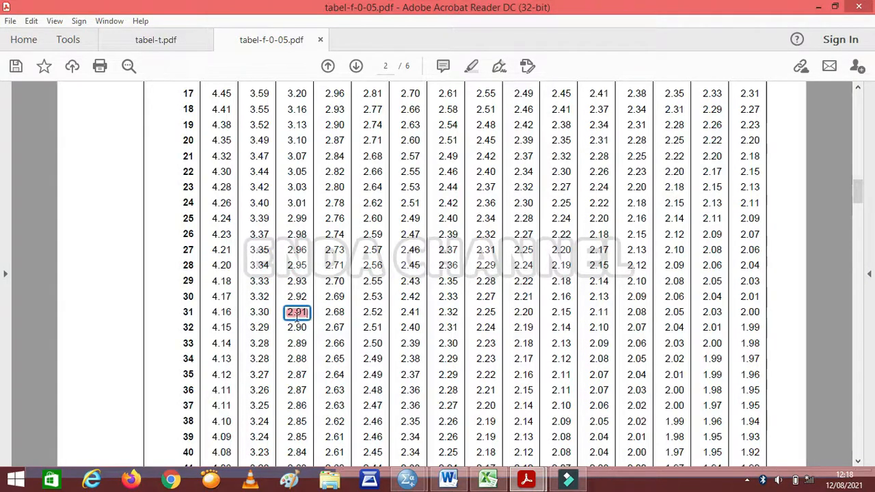
Return to Word and the SPSS output, and compare the Model Summary under D. Koefisien Determinasi with the Model Summary in the output
left_click(448, 482)
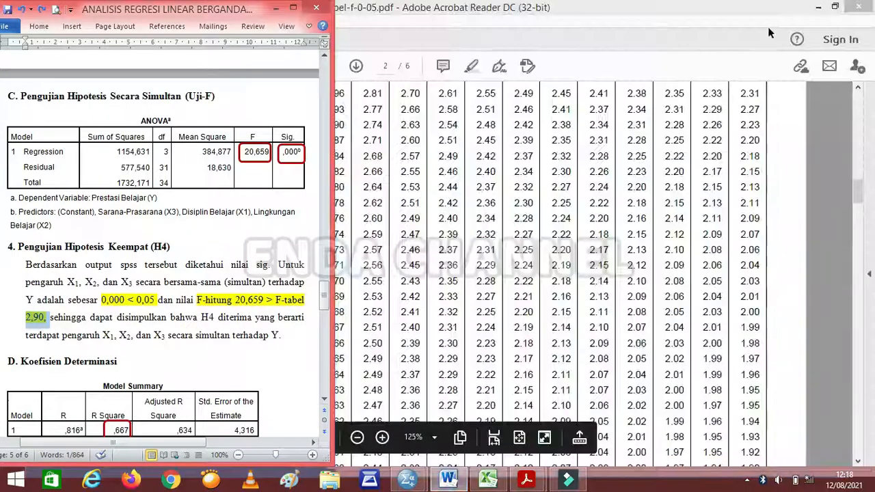
left_click_drag(326, 300, 326, 308)
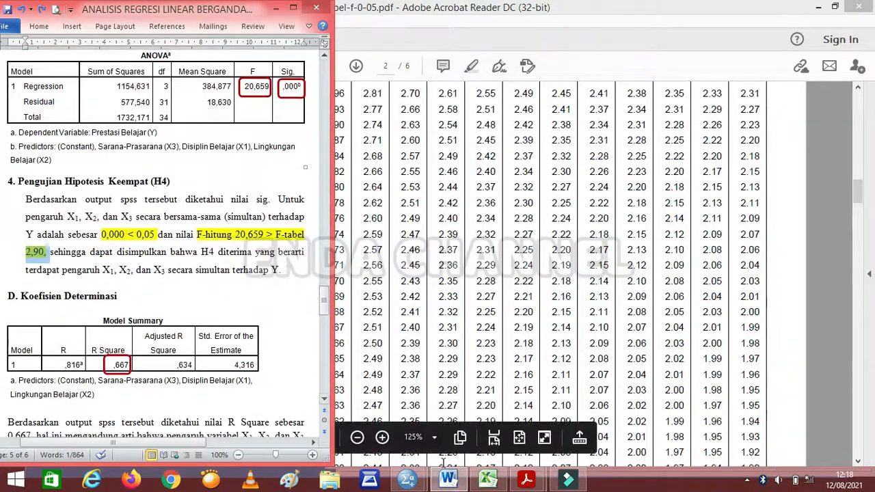
mouse_move(414, 483)
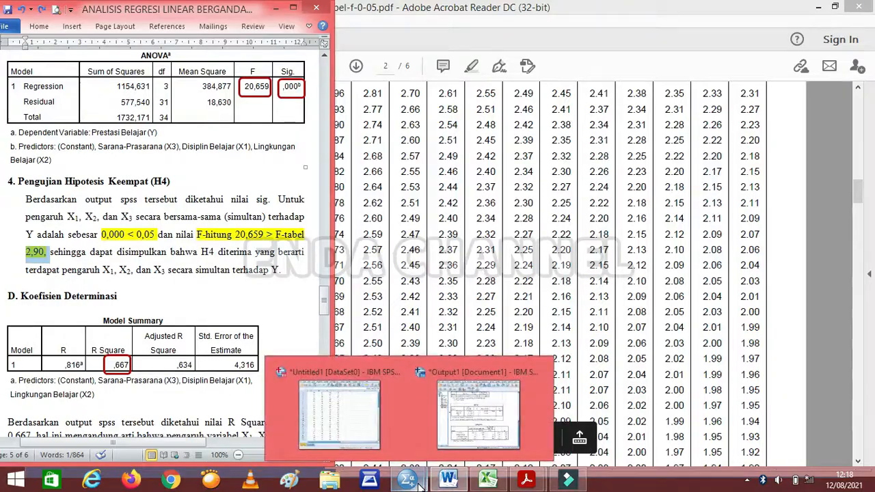
left_click(477, 429)
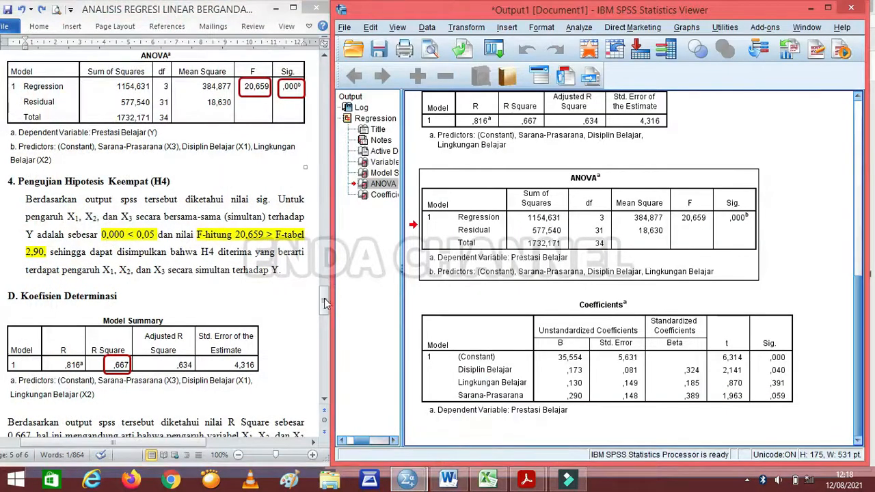
left_click_drag(324, 298, 324, 307)
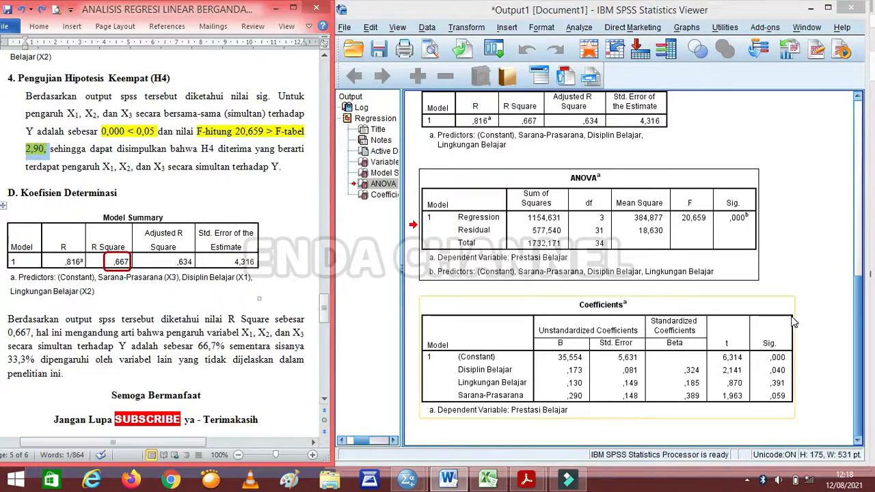
left_click_drag(862, 337, 862, 285)
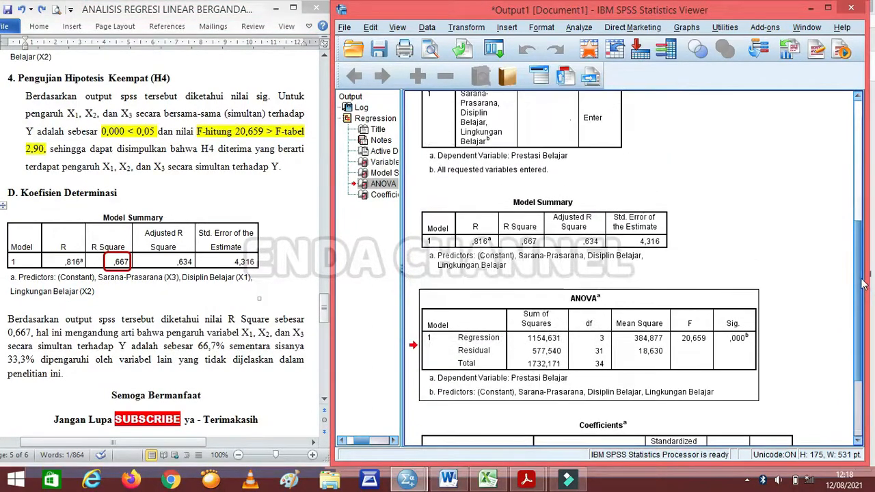
left_click(587, 266)
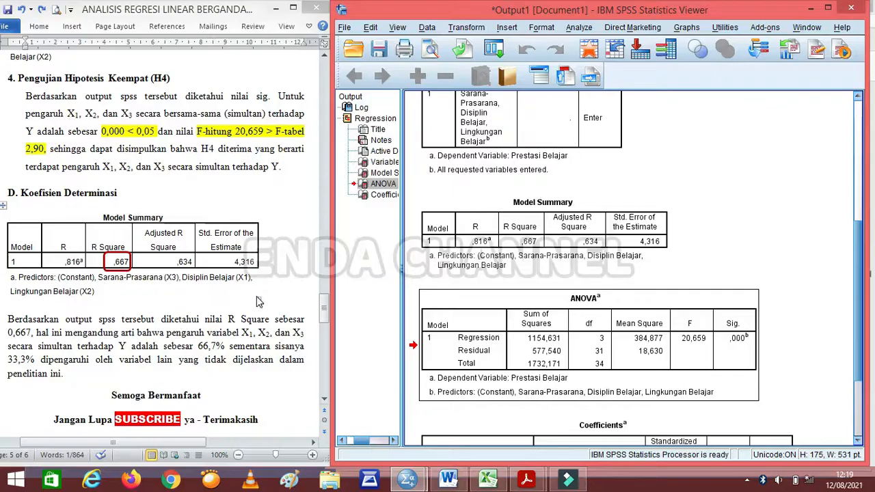
Read the R Square interpretation under Koefisien Determinasi, singling out the 66,7% influence and the remainder attributed to other variables
left_click_drag(322, 314, 324, 318)
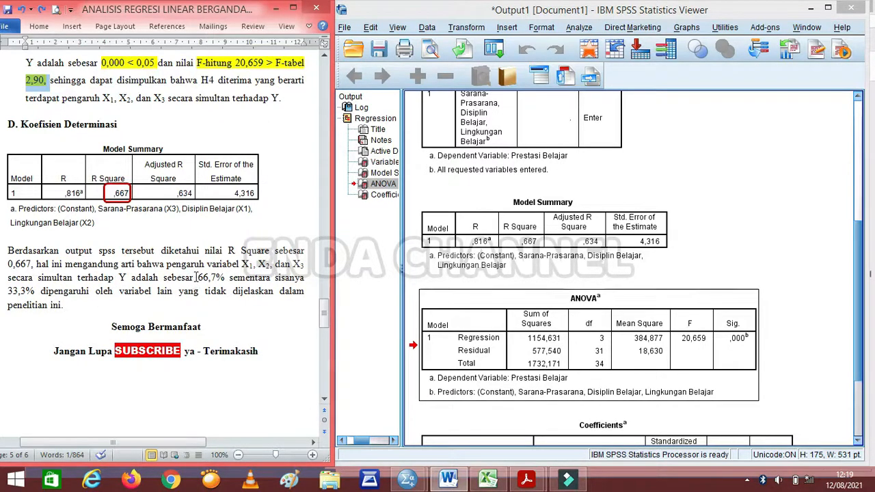
left_click_drag(198, 277, 224, 281)
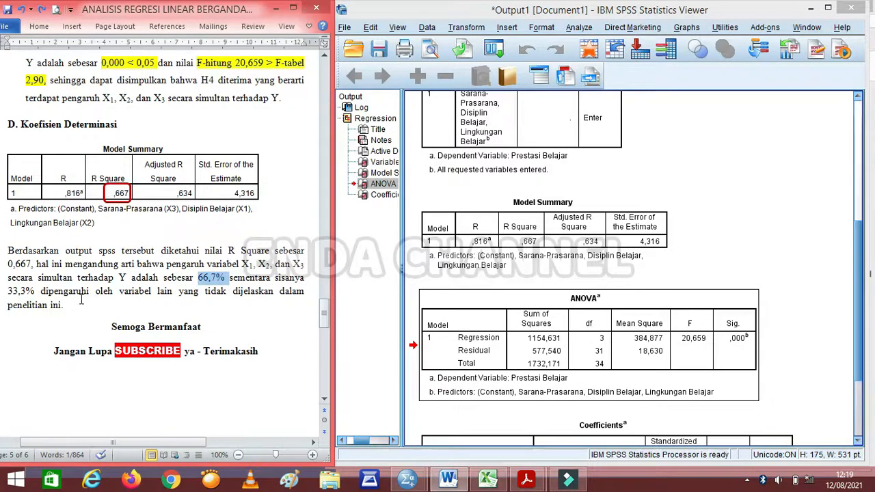
left_click_drag(9, 293, 189, 303)
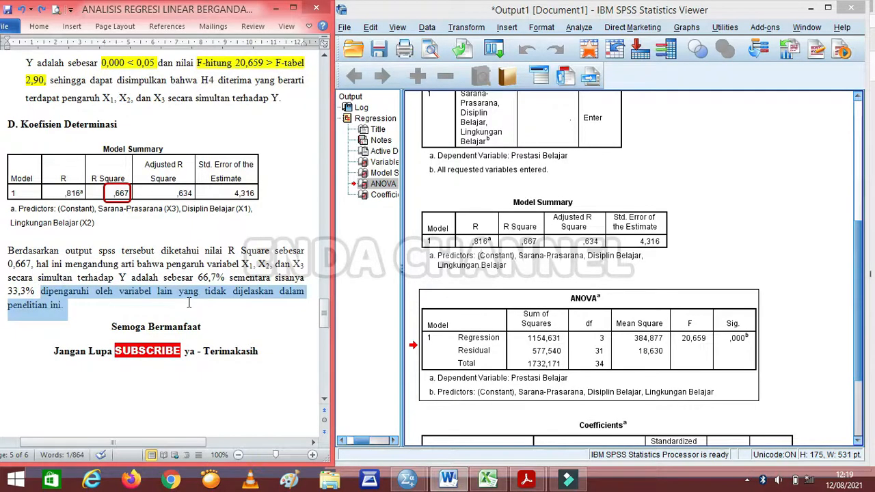
left_click(80, 310)
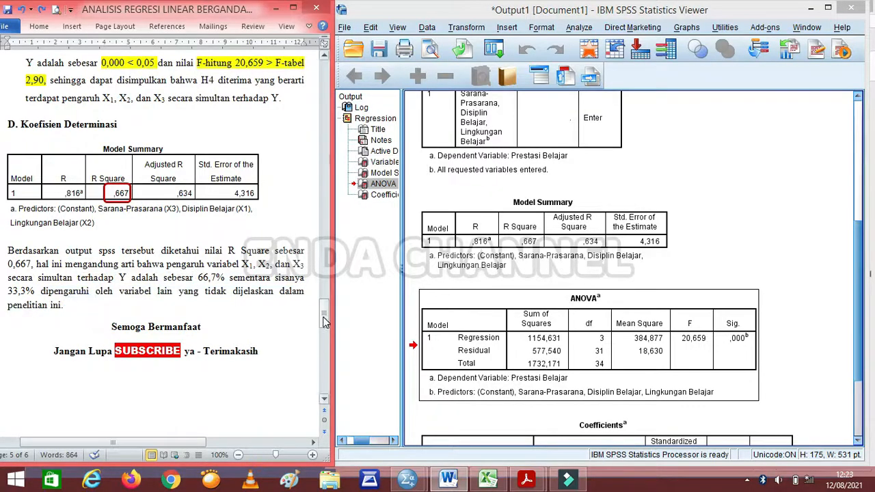